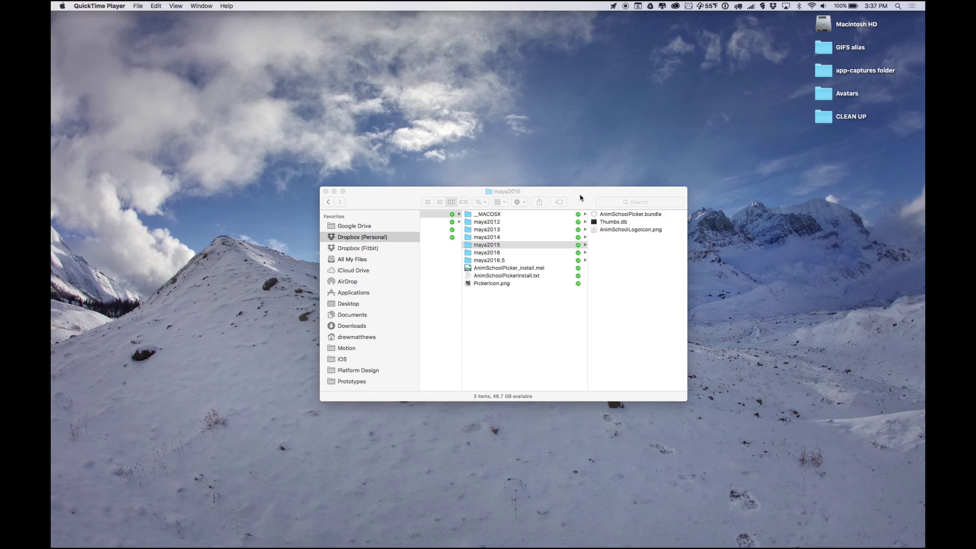
# Reposition the Finder window and scroll its column view across to the maya folders
pyautogui.moveTo(581, 198); pyautogui.dragTo(554, 191)
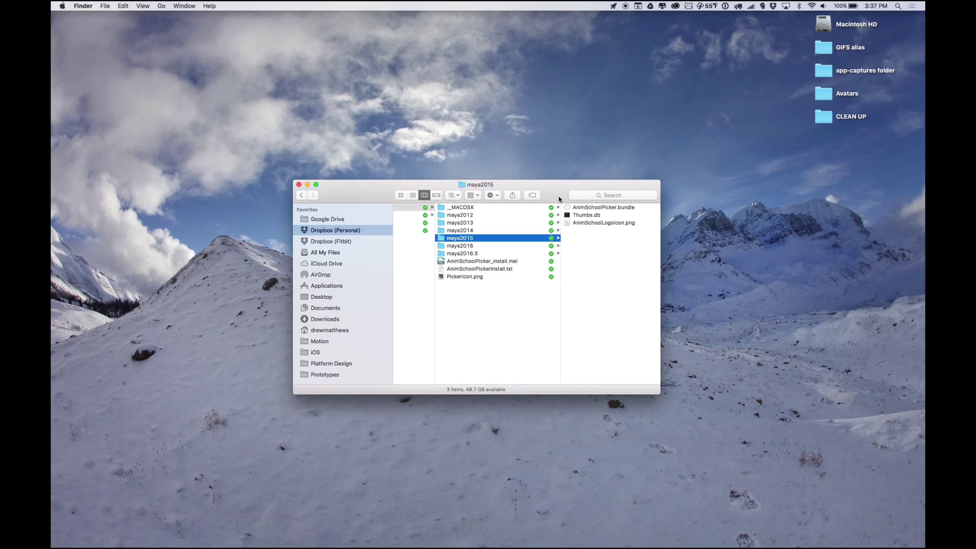
pyautogui.moveTo(555, 195); pyautogui.dragTo(557, 194)
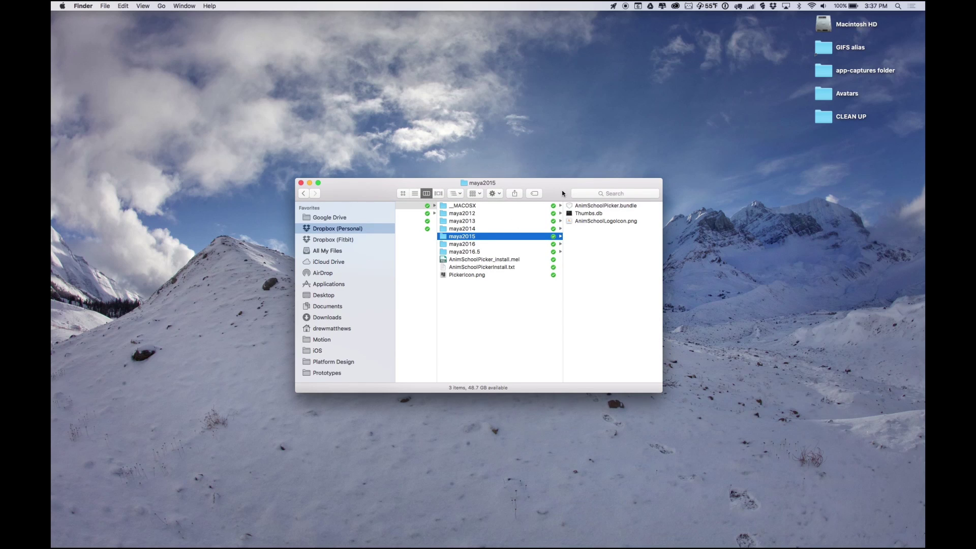
pyautogui.hscroll(-5, 533, 263)
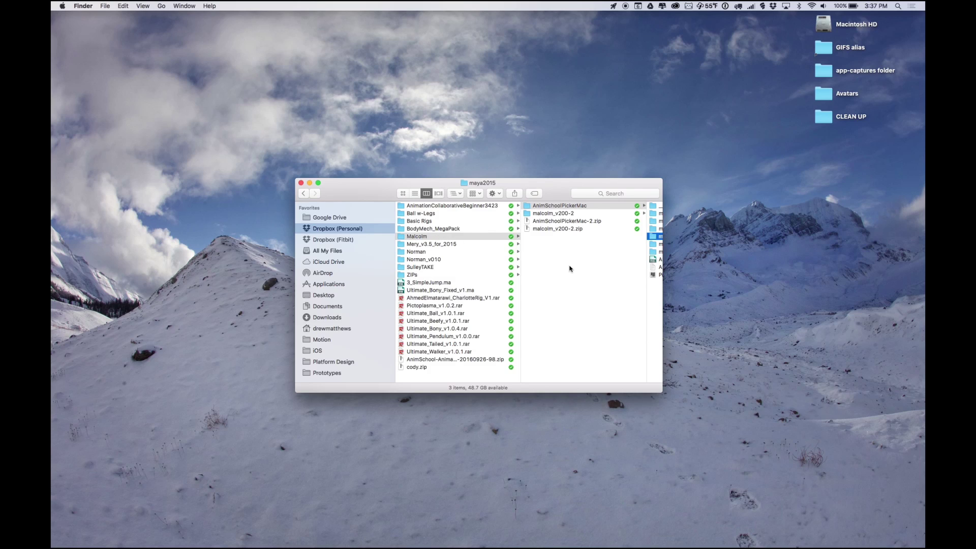
pyautogui.hscroll(5, 569, 269)
pyautogui.hscroll(3, 496, 249)
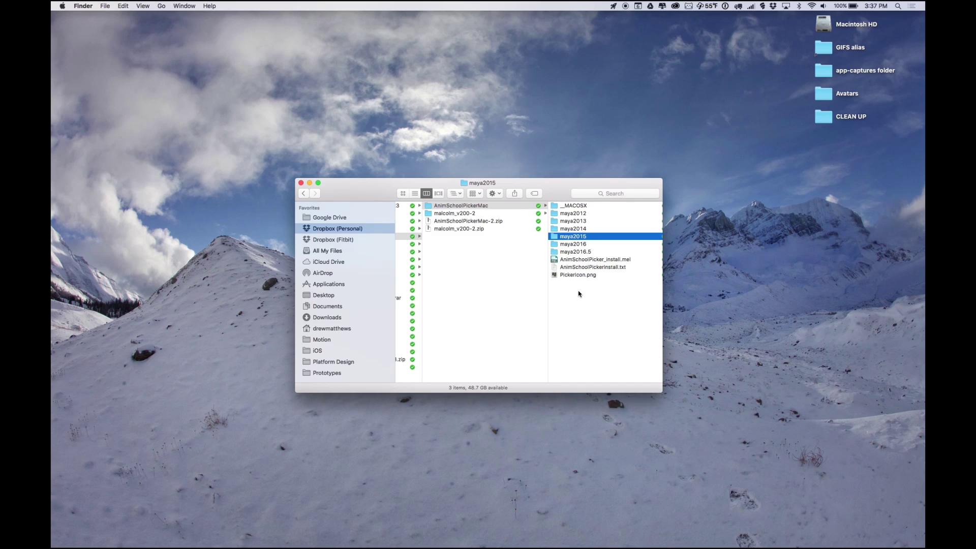
pyautogui.hscroll(3, 578, 293)
pyautogui.hscroll(4, 578, 294)
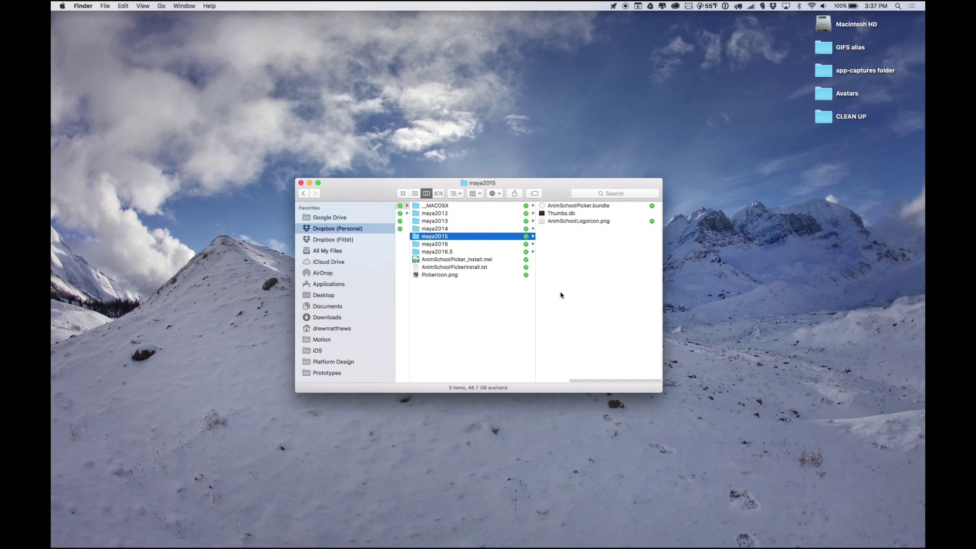
# Preview AnimSchoolPicker.bundle in the maya2015 folder, then switch to Maya
pyautogui.click(486, 245)
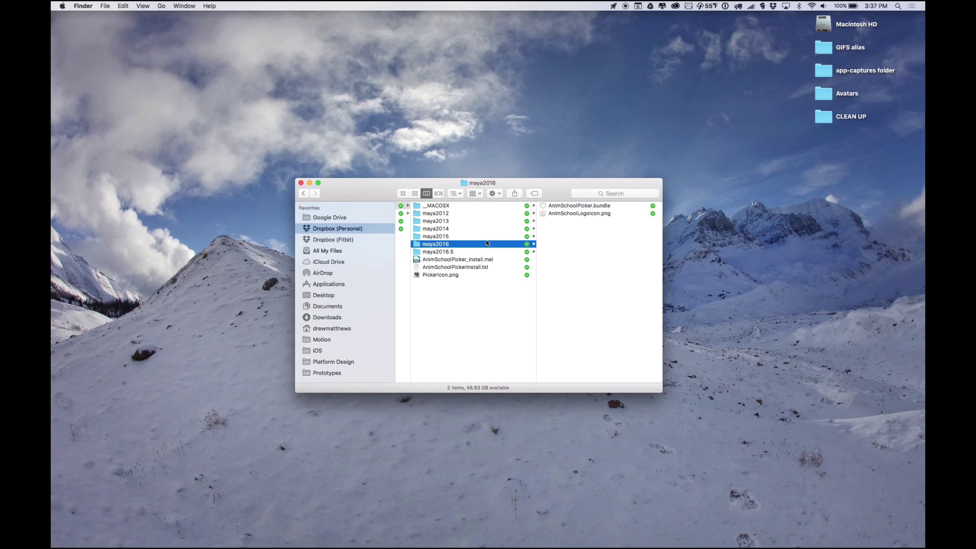
pyautogui.click(486, 237)
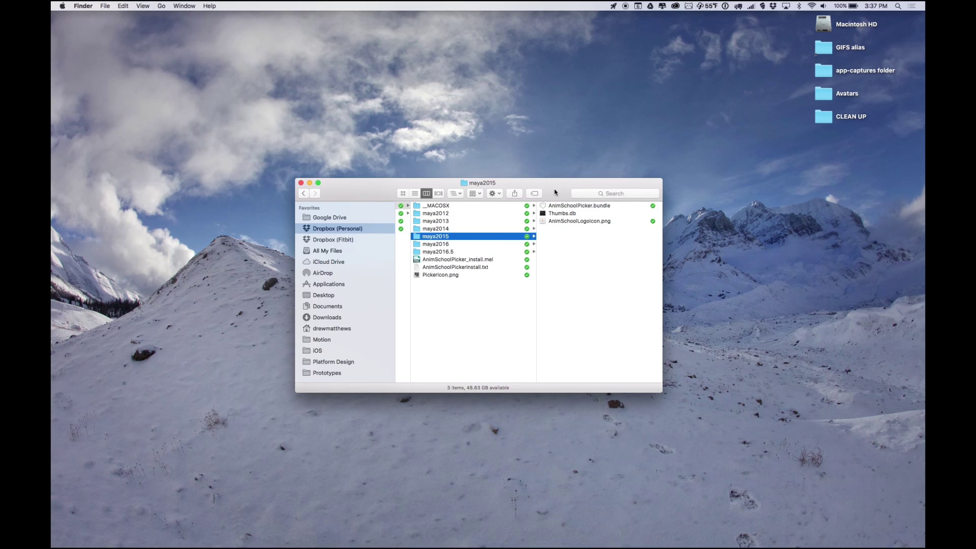
pyautogui.moveTo(554, 192); pyautogui.dragTo(770, 202)
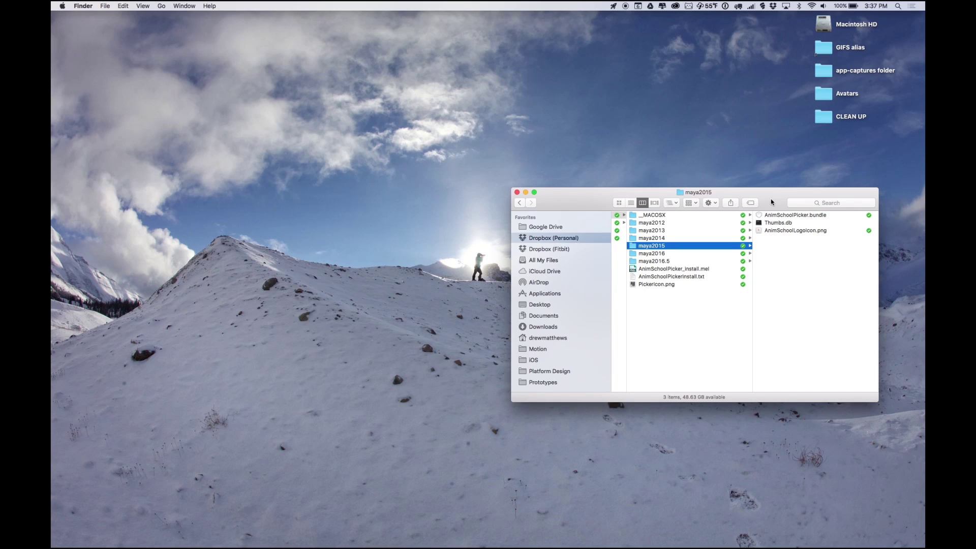
pyautogui.click(798, 216)
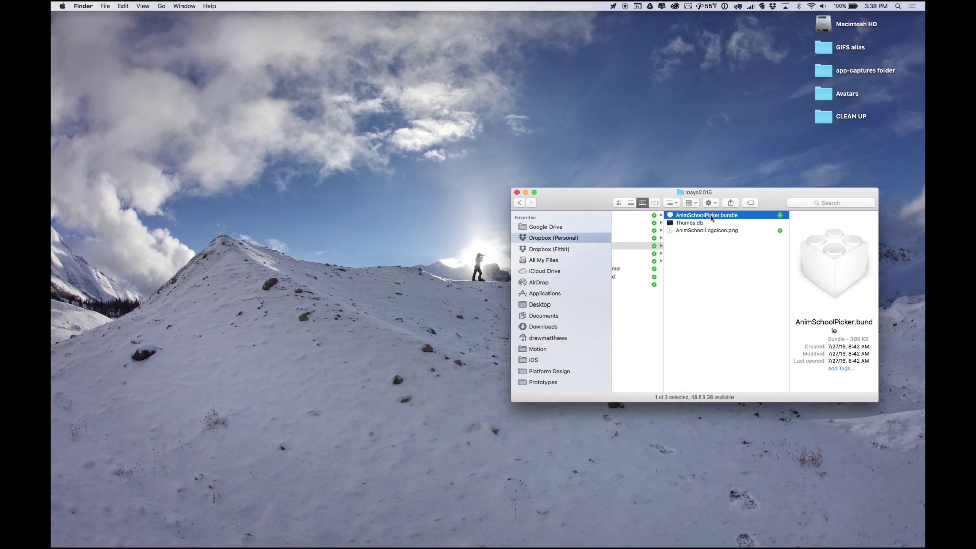
pyautogui.press('super+Tab')
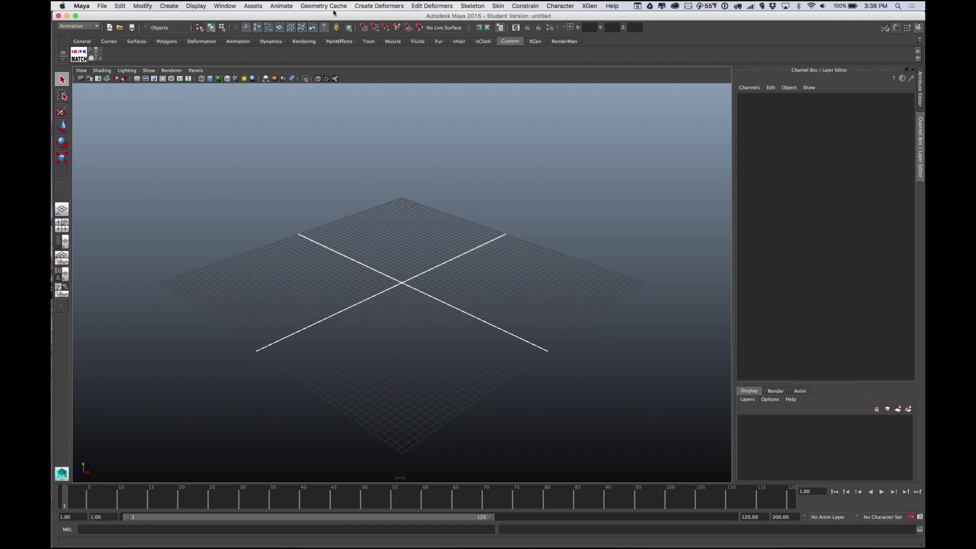
# Open the Plug-in Manager and show AnimSchoolPicker.bundle's info: version 1.4.7, loaded, auto-loading
pyautogui.click(227, 8)
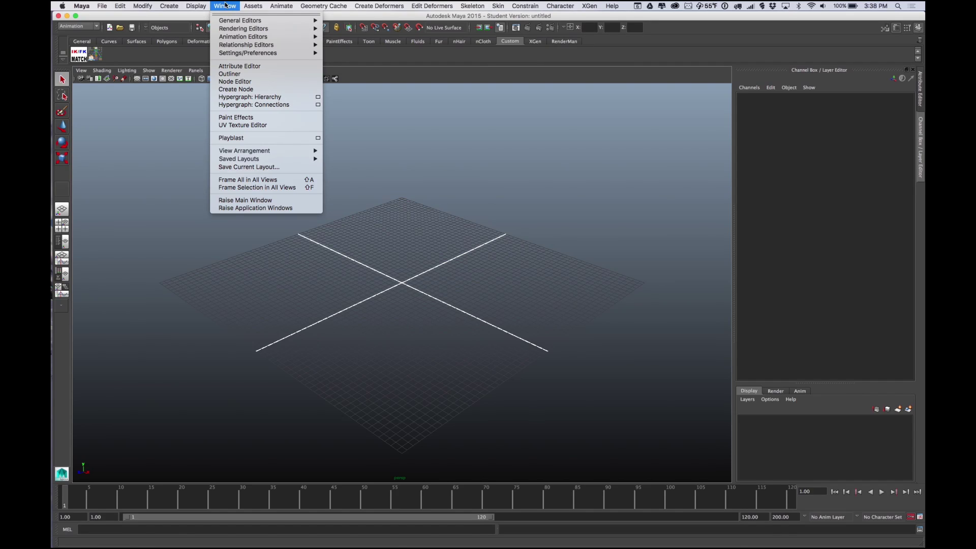
pyautogui.moveTo(234, 55)
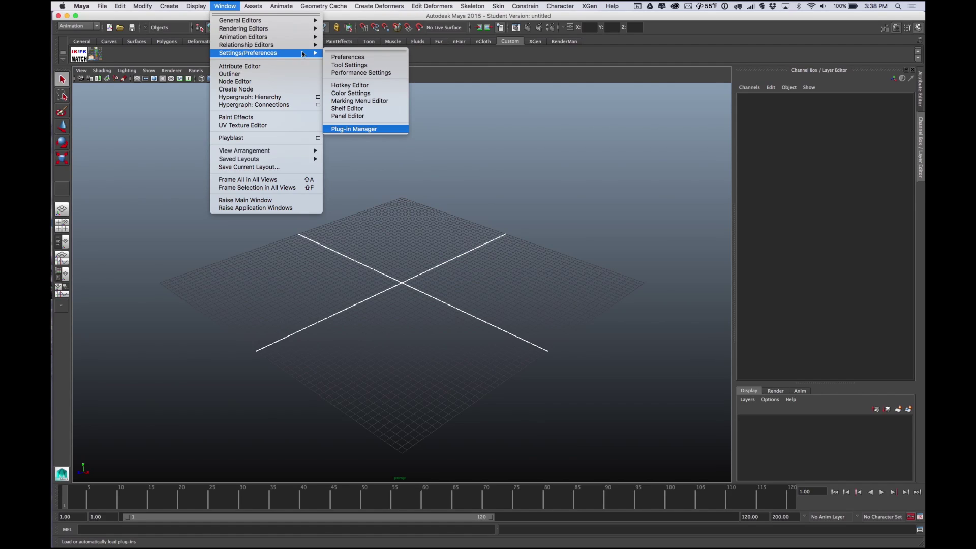
pyautogui.click(352, 129)
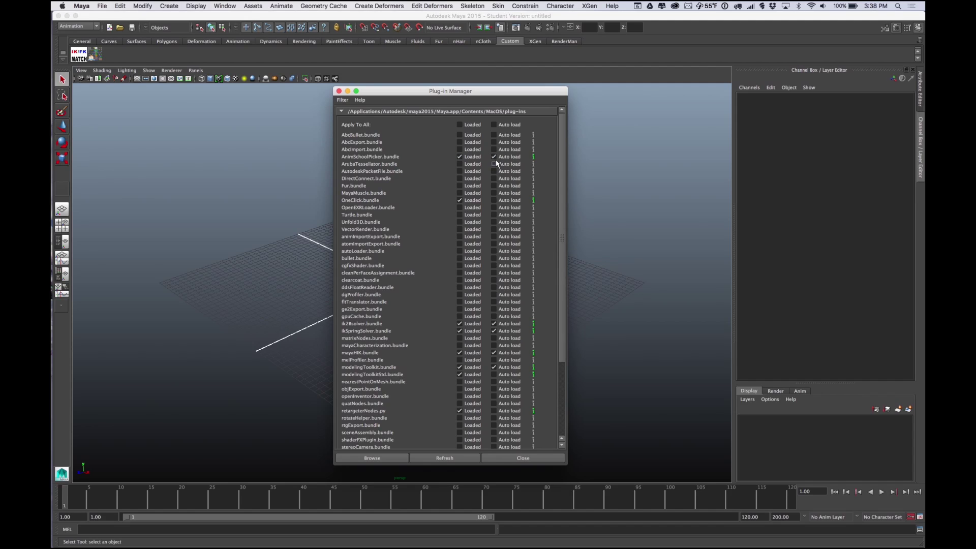
pyautogui.click(533, 157)
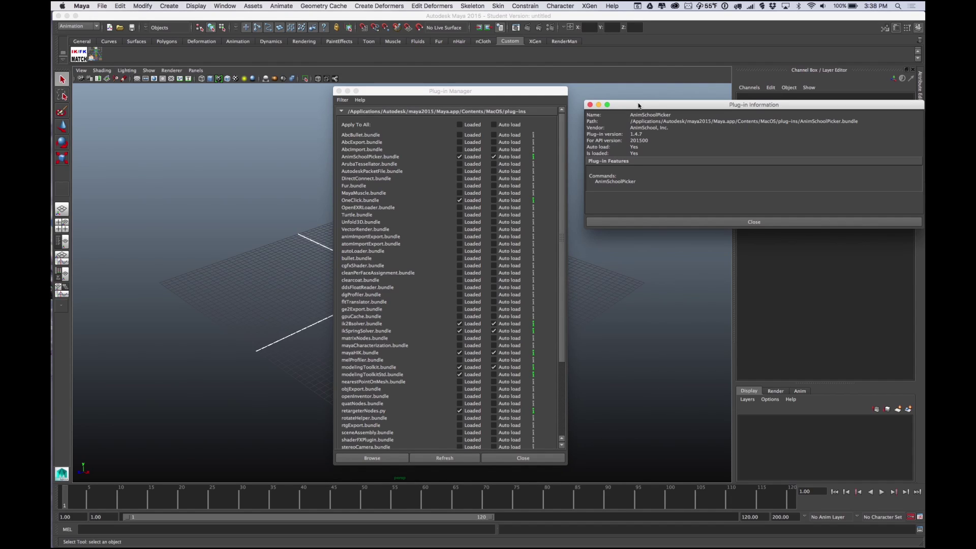
pyautogui.moveTo(639, 105); pyautogui.dragTo(627, 135)
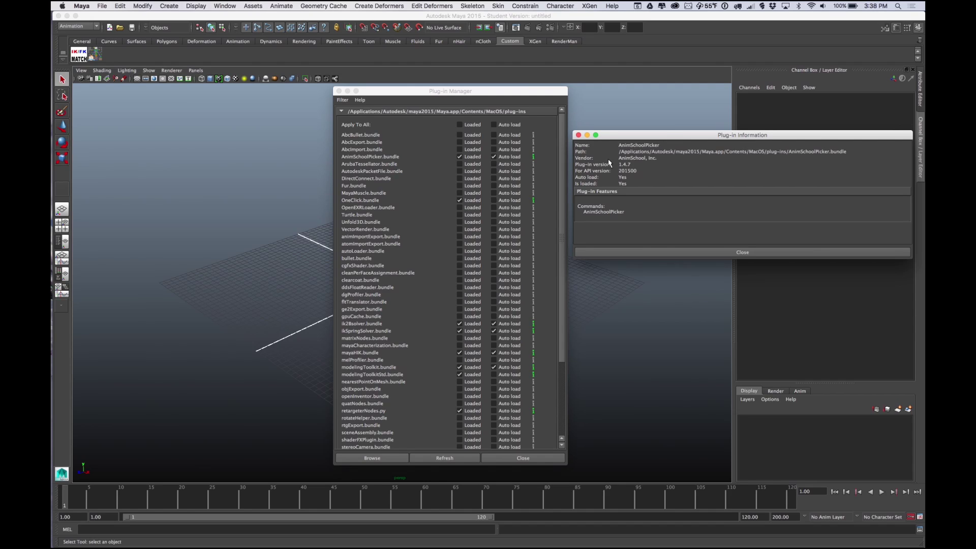
# In a new Finder window, go to Applications > Autodesk > maya2015
pyautogui.press('super+Tab')
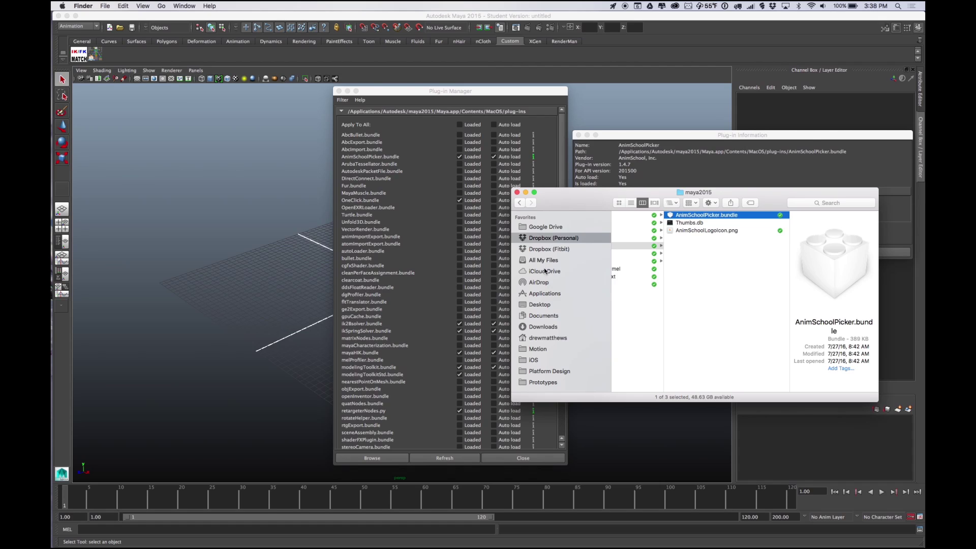
pyautogui.press('super+n')
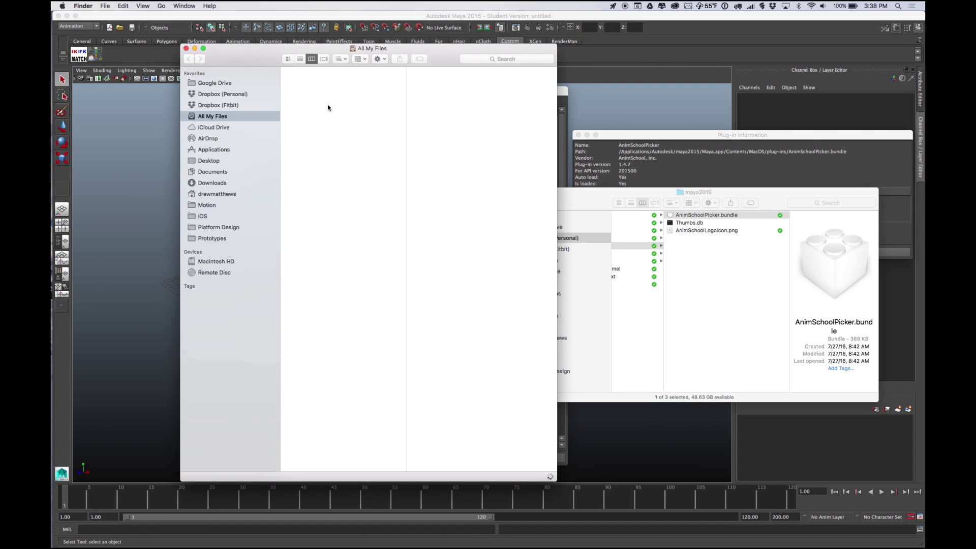
pyautogui.press('super+shift+a')
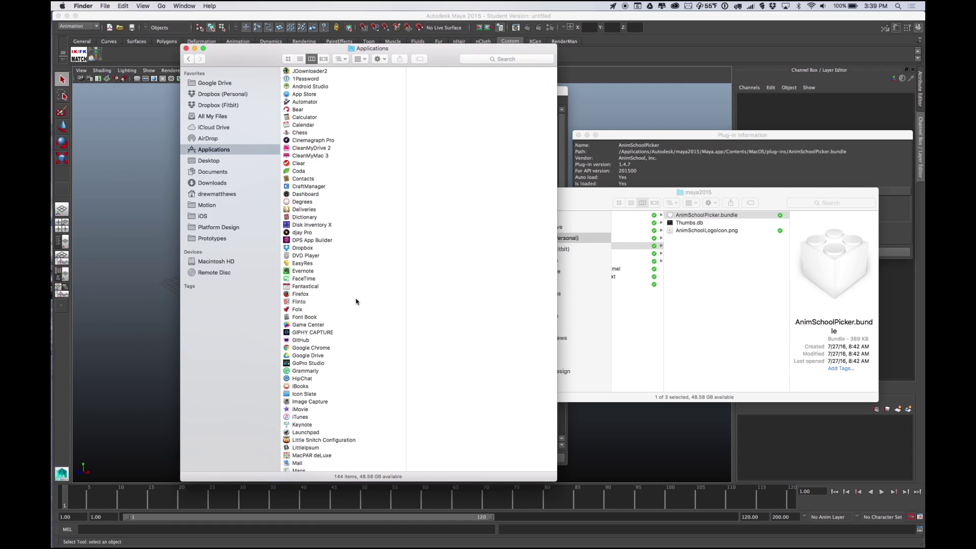
pyautogui.write('auto')
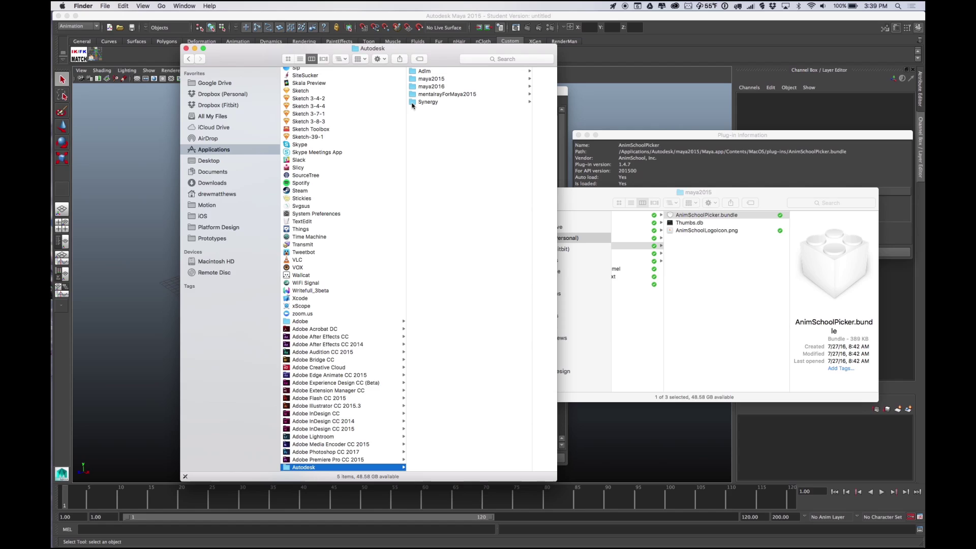
pyautogui.click(450, 80)
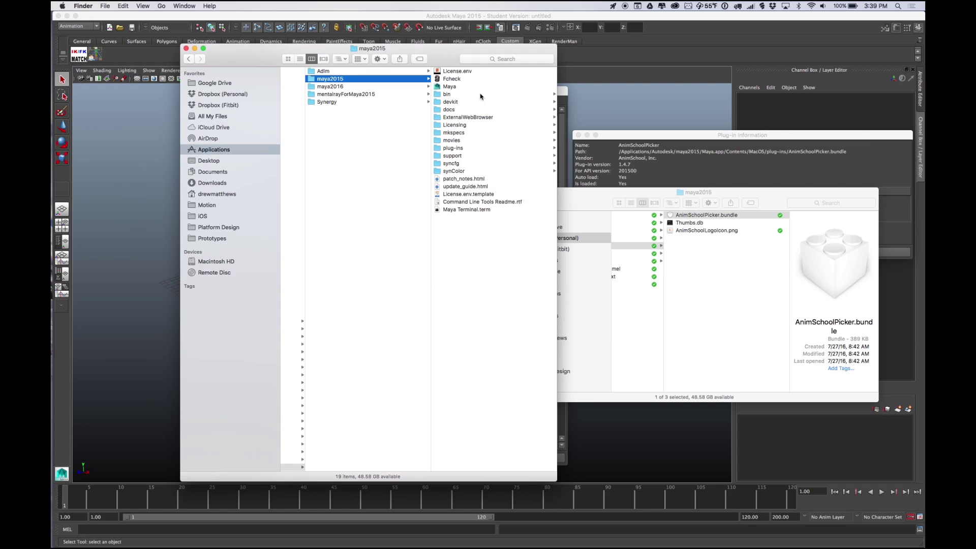
# Show the Maya app's package contents and open Contents > MacOS > plug-ins
pyautogui.rightClick(450, 86)
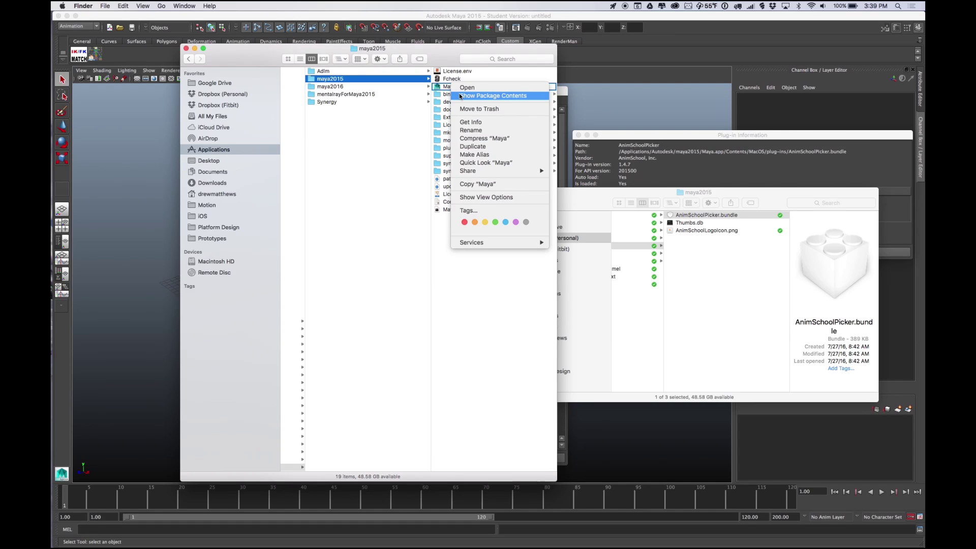
pyautogui.click(461, 96)
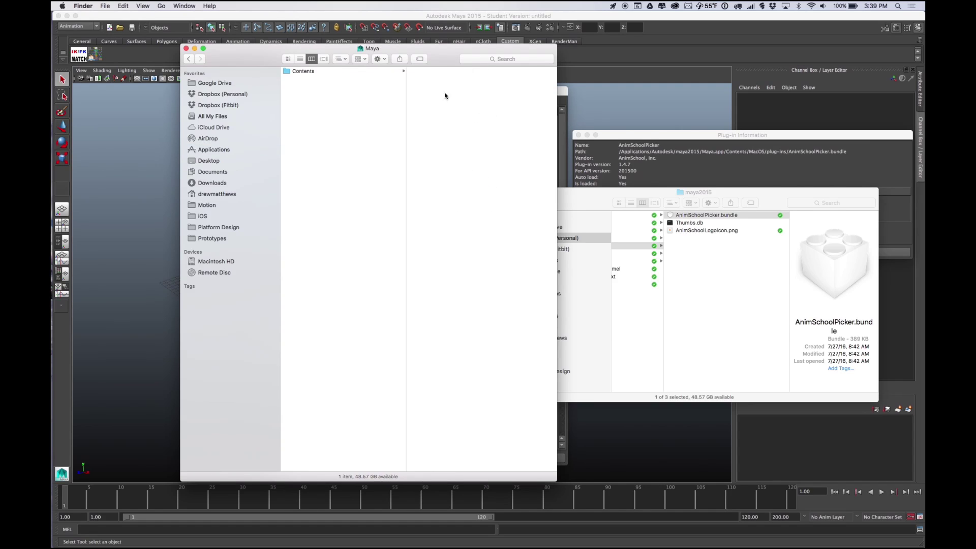
pyautogui.click(356, 74)
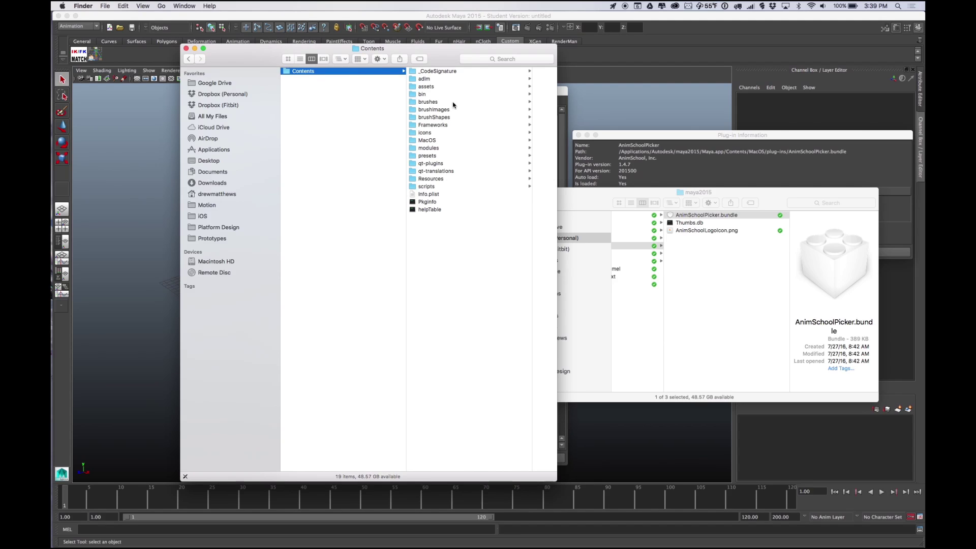
pyautogui.click(442, 141)
pyautogui.scroll(-20, 497, 327)
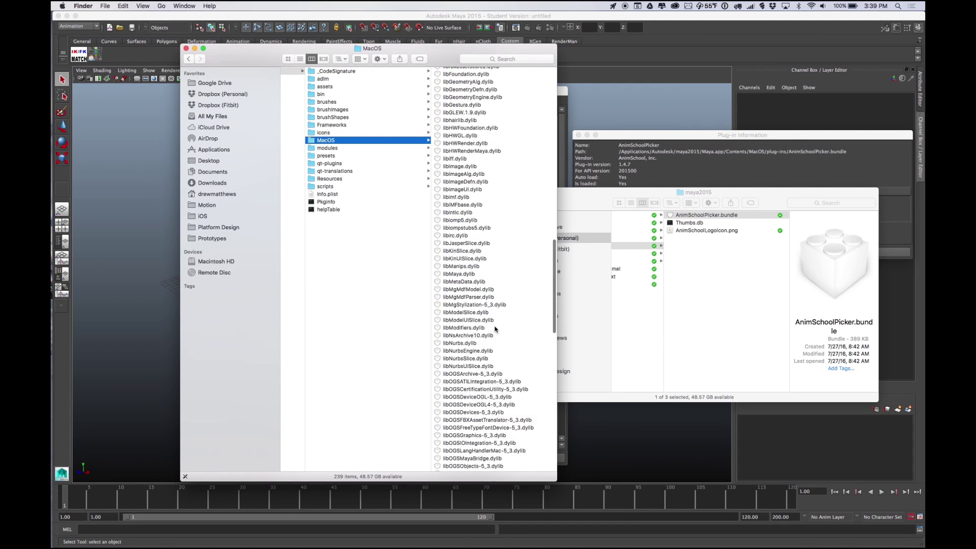
pyautogui.click(473, 260)
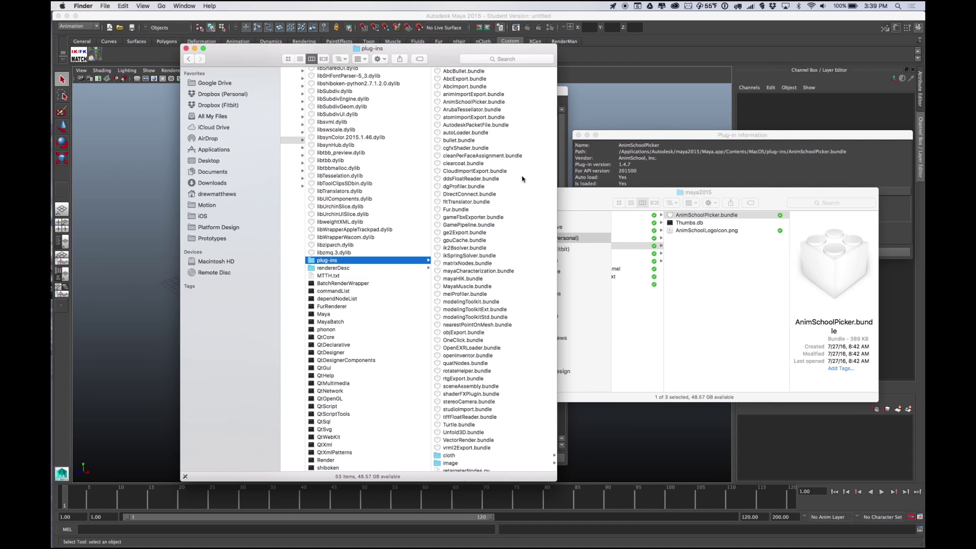
# Close the plug-ins Finder window, minimize maya2015, and close the Plug-in Information window
pyautogui.click(185, 49)
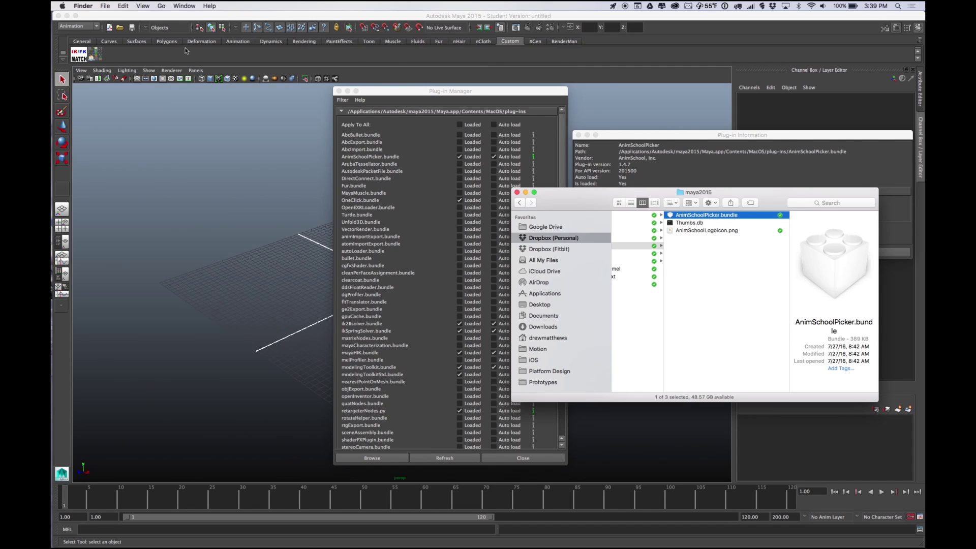
pyautogui.moveTo(596, 205); pyautogui.dragTo(629, 296)
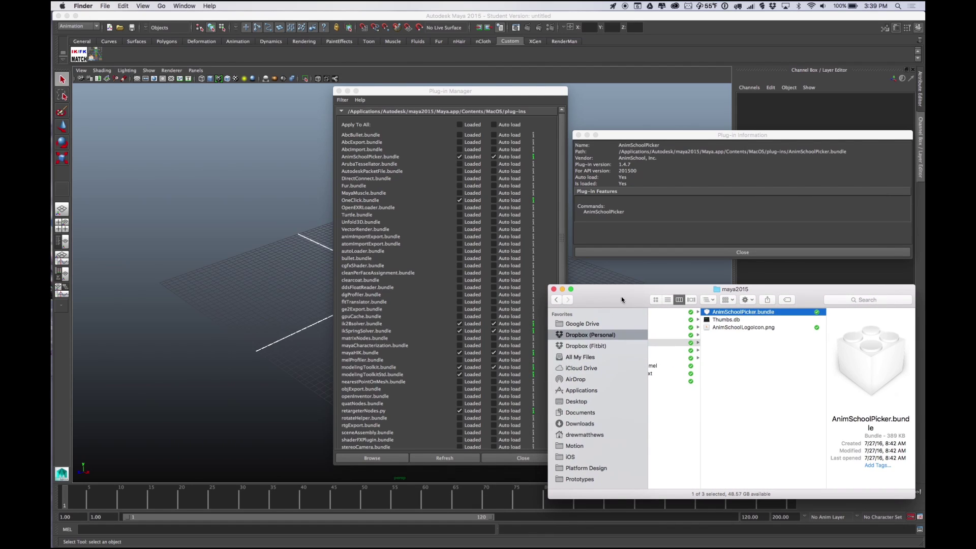
pyautogui.click(564, 291)
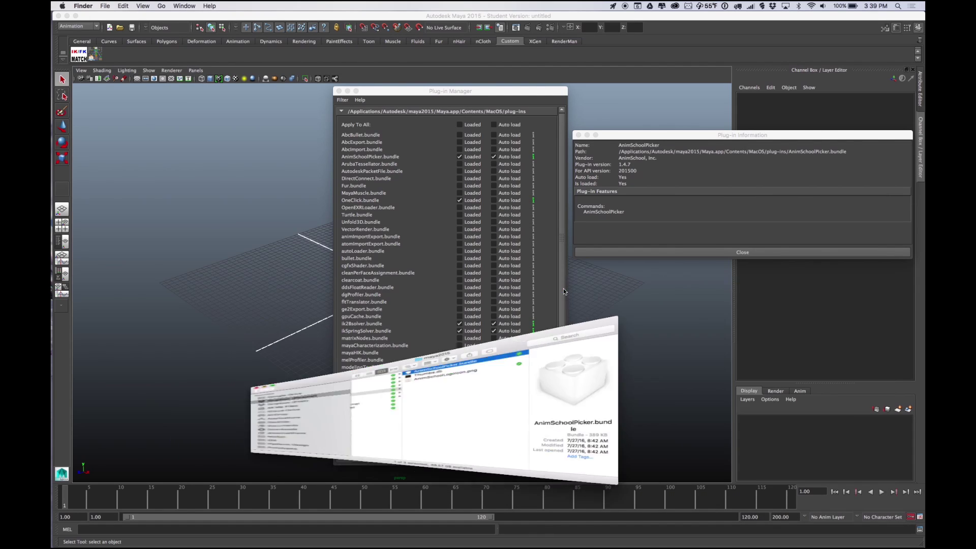
pyautogui.click(641, 142)
pyautogui.click(579, 135)
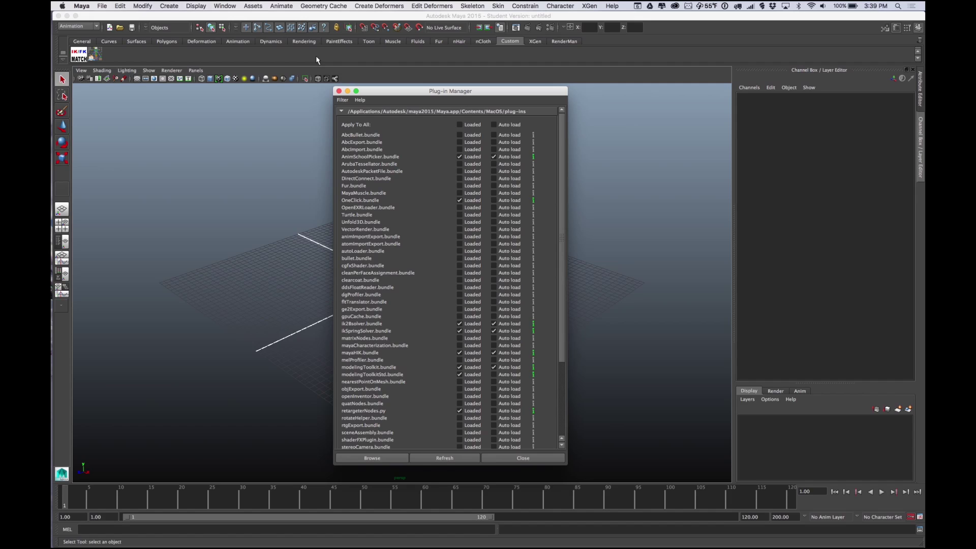
# Bring the Plug-in Manager back with AnimSchoolPicker.bundle loaded and auto-loading
pyautogui.click(225, 5)
pyautogui.moveTo(221, 54)
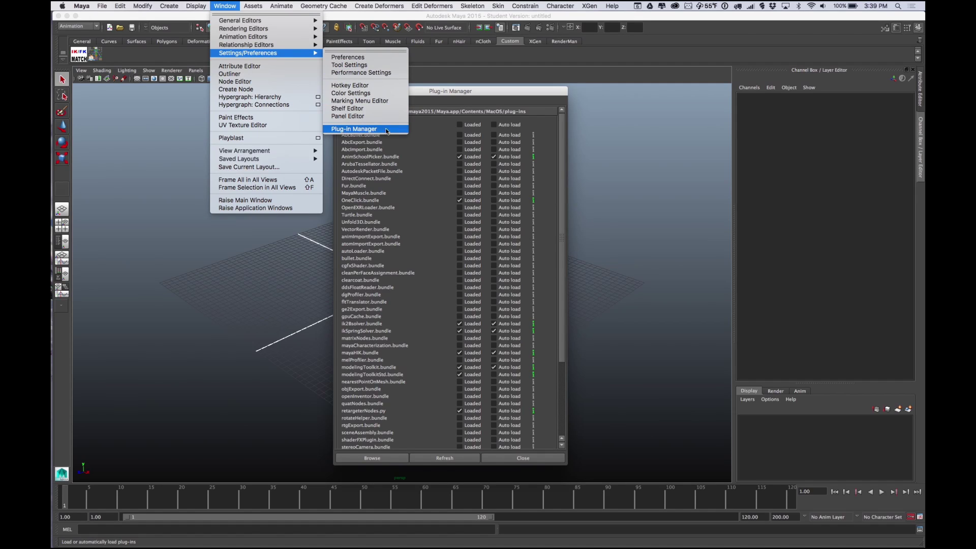
pyautogui.click(354, 129)
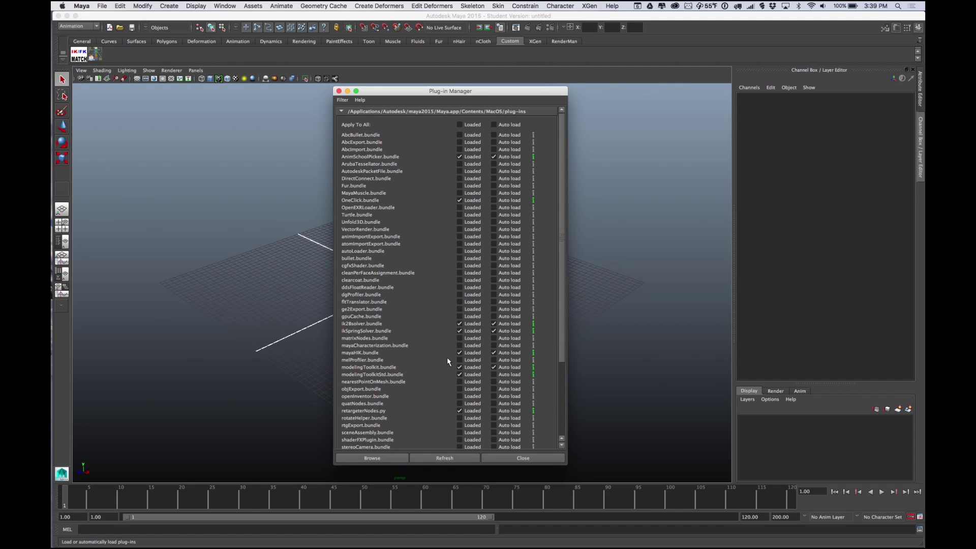
pyautogui.scroll(-5, 413, 359)
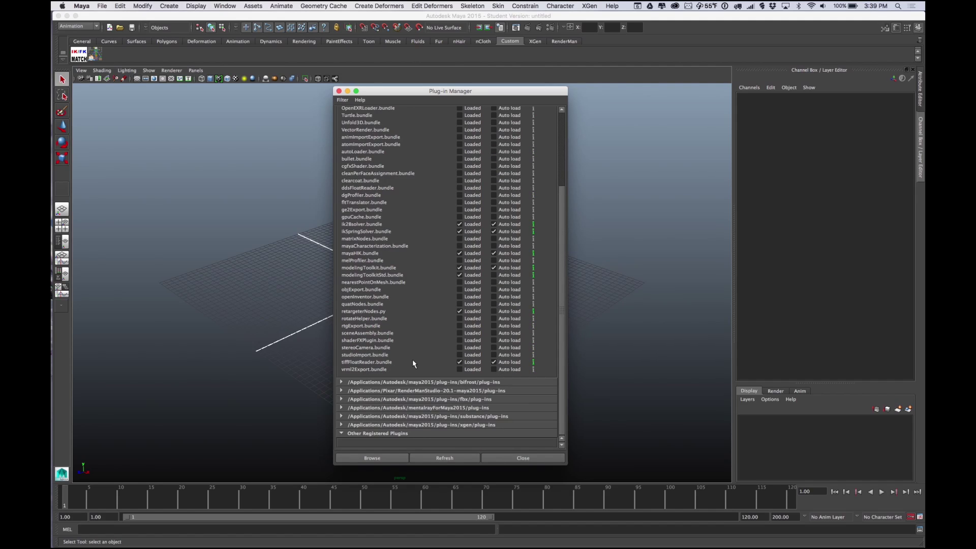
pyautogui.scroll(3, 413, 359)
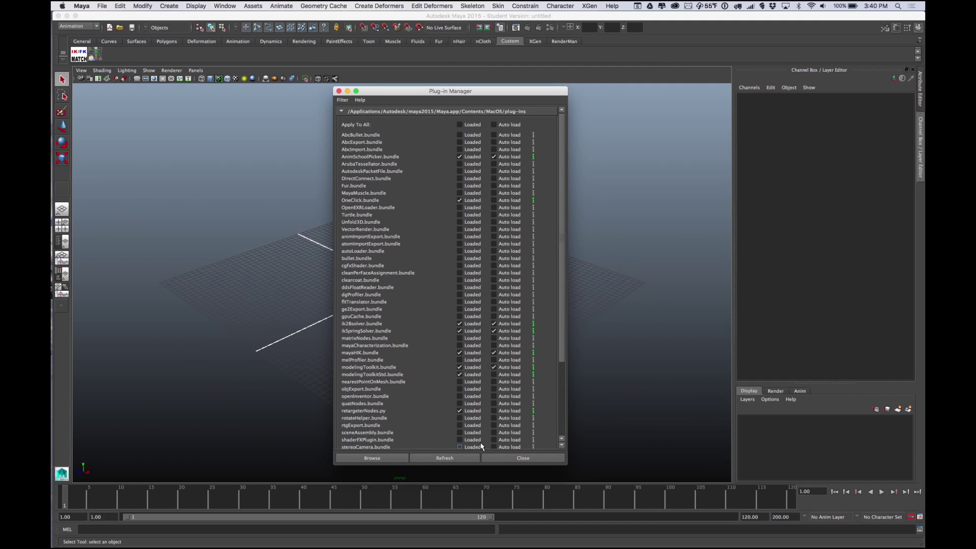
# Close the Plug-in Manager, then test the AnimSchoolPicker shelf icon and close its window
pyautogui.click(501, 458)
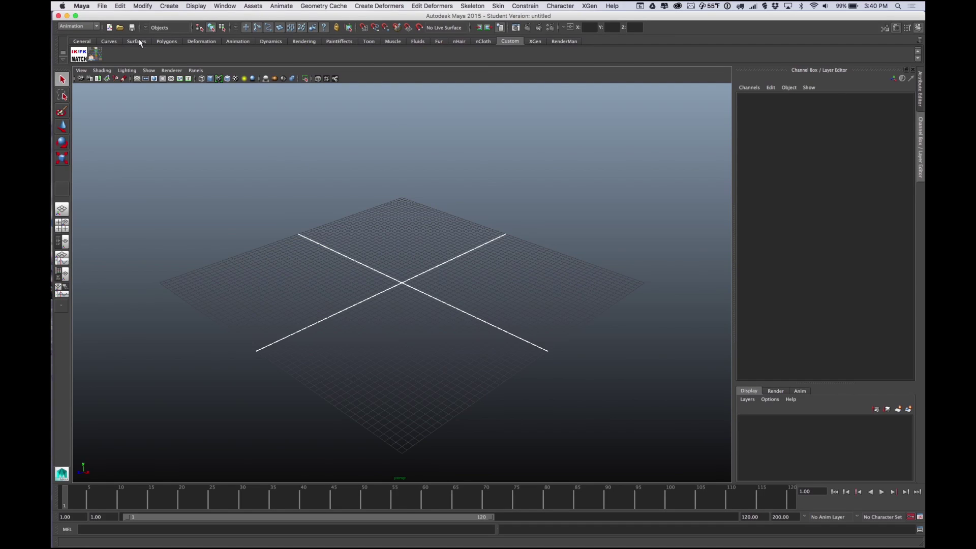
pyautogui.click(97, 54)
pyautogui.moveTo(540, 169); pyautogui.dragTo(523, 95)
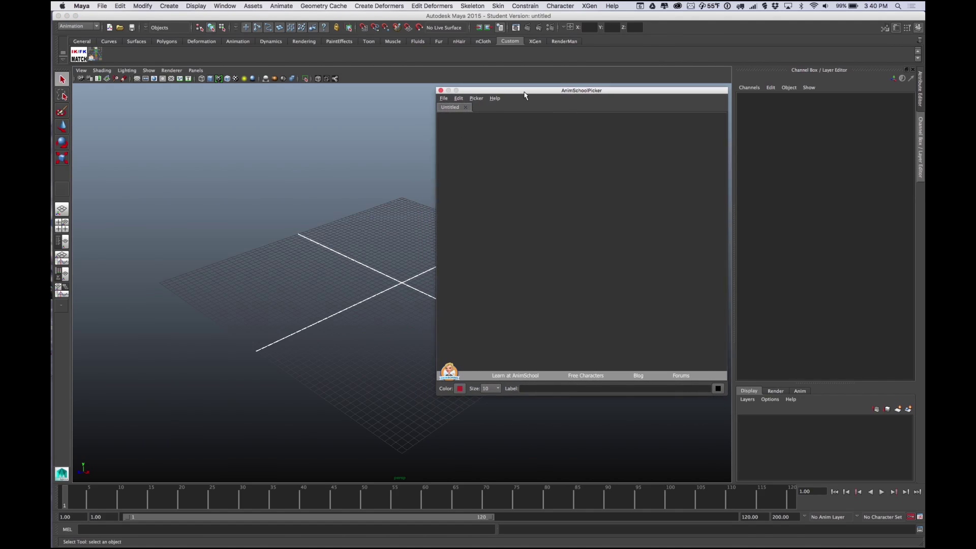
pyautogui.click(439, 90)
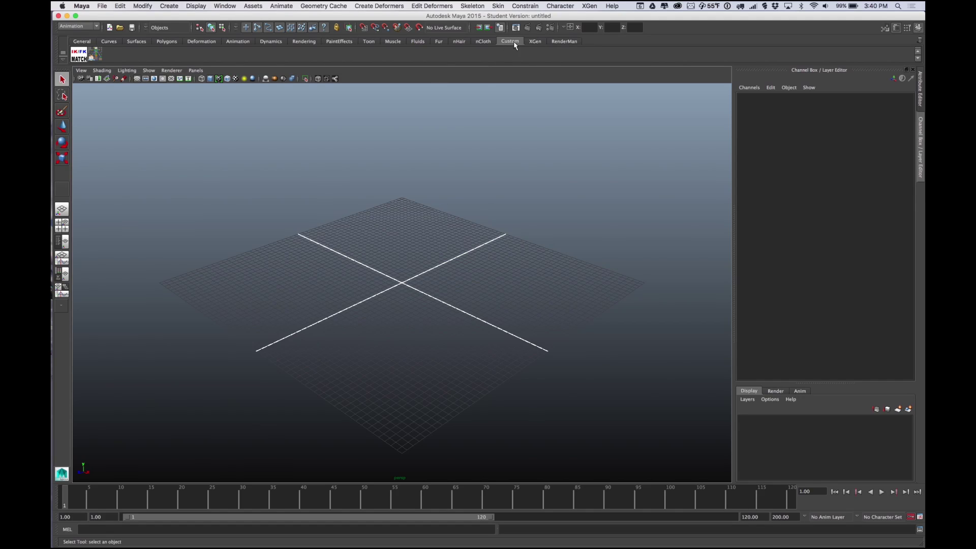
# Browse the General, Curves and Surfaces shelves, then return to the Custom shelf
pyautogui.click(82, 41)
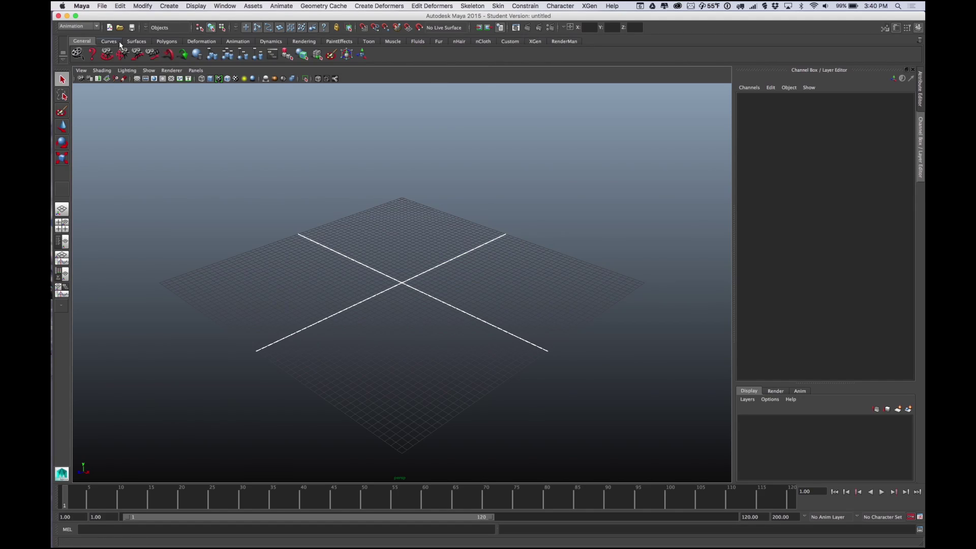
pyautogui.click(109, 41)
pyautogui.click(136, 41)
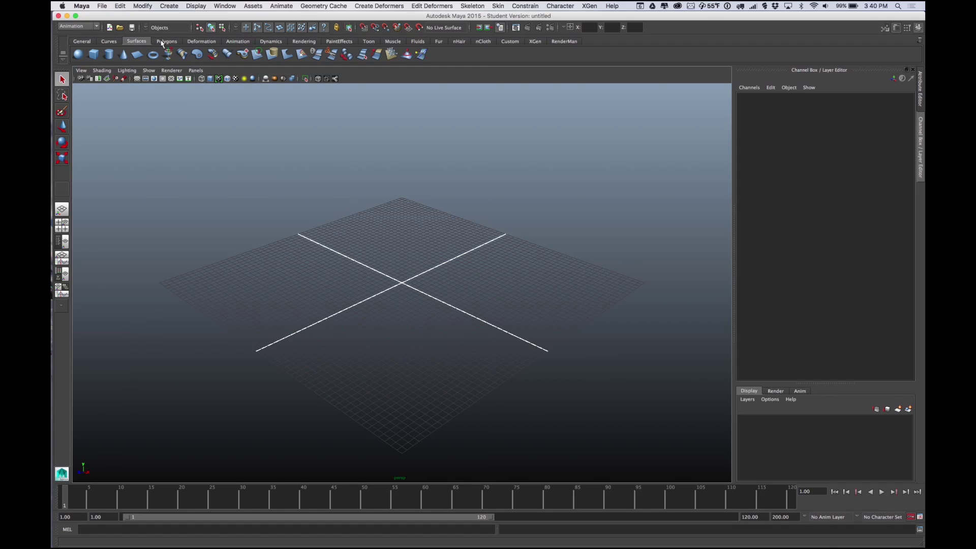
pyautogui.click(515, 41)
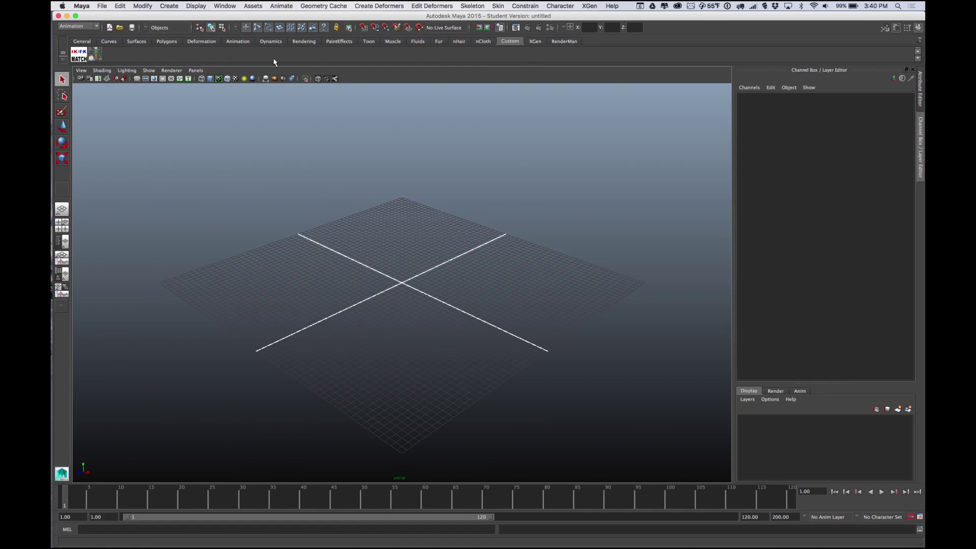
# Open the Shelf Editor and select the Custom shelf's AnimSchoolPicker(); item with its PickerIcon.png icon
pyautogui.click(225, 5)
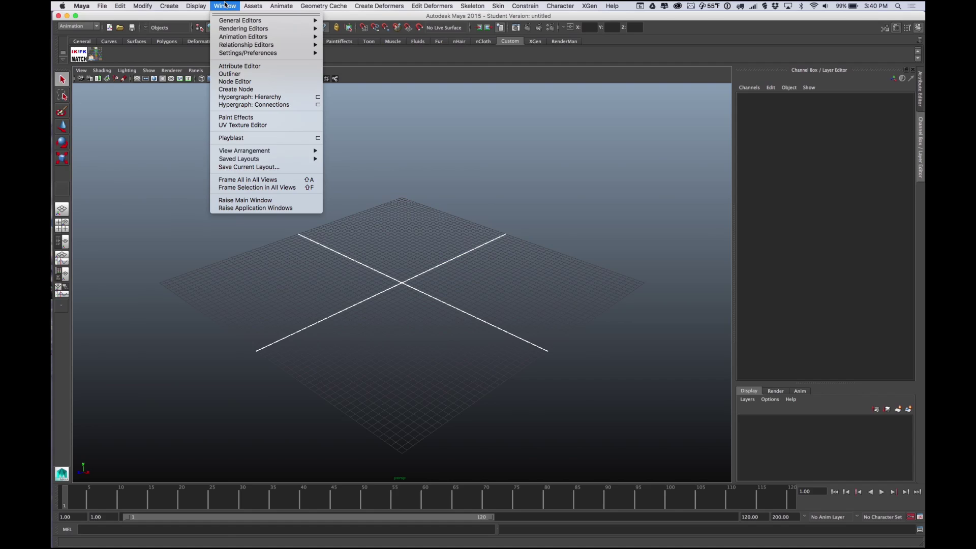
pyautogui.moveTo(230, 23)
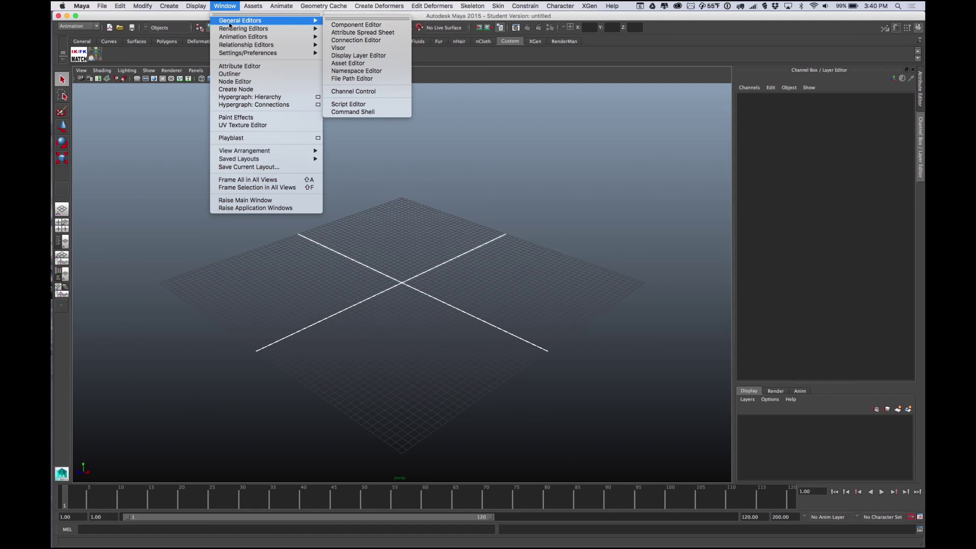
pyautogui.moveTo(233, 53)
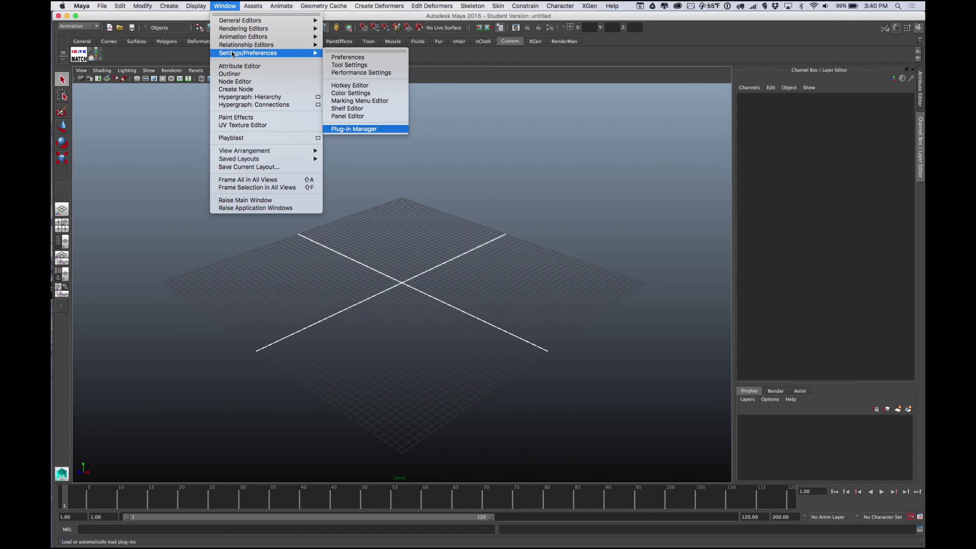
pyautogui.click(374, 113)
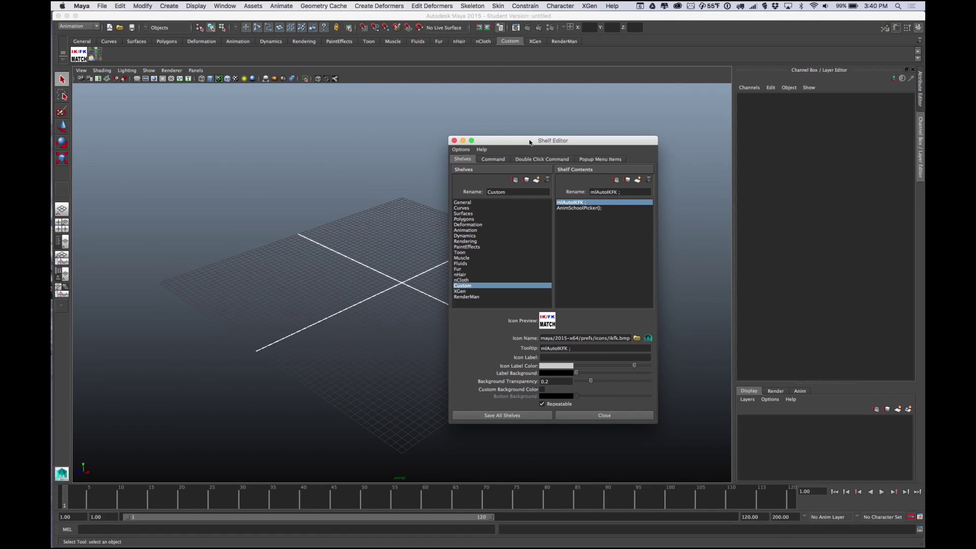
pyautogui.moveTo(531, 142); pyautogui.dragTo(486, 128)
pyautogui.click(426, 273)
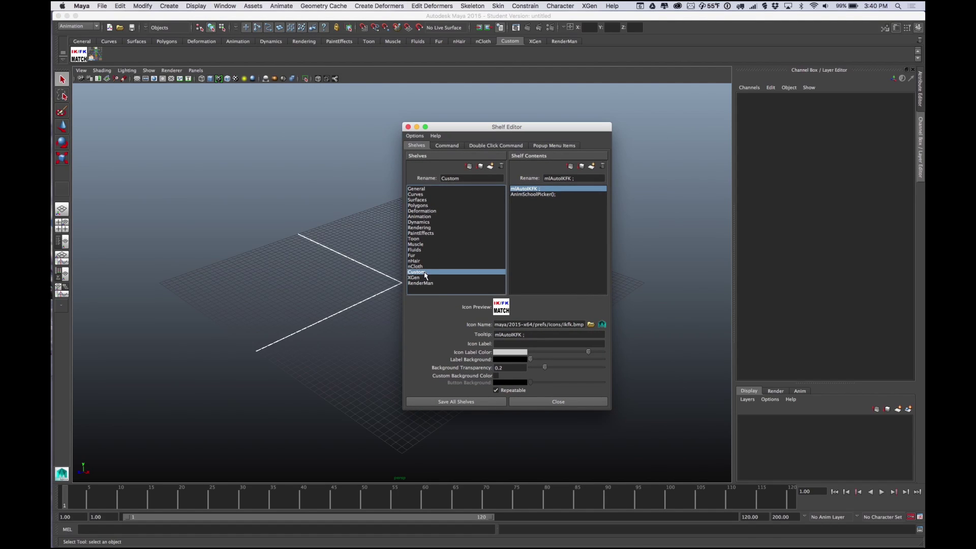
pyautogui.click(568, 194)
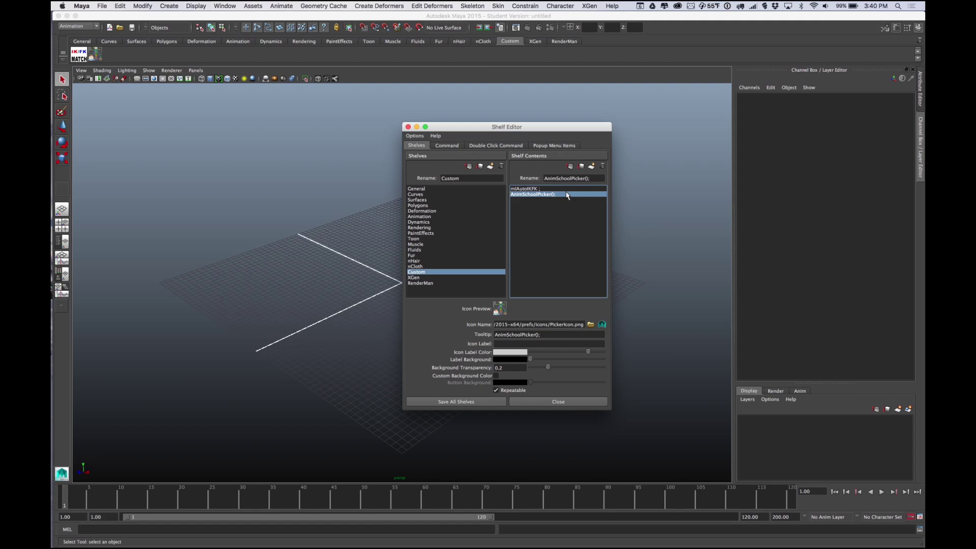
# Add a new Custom shelf item and rename it from User Script to AnimSchoolPick
pyautogui.click(592, 168)
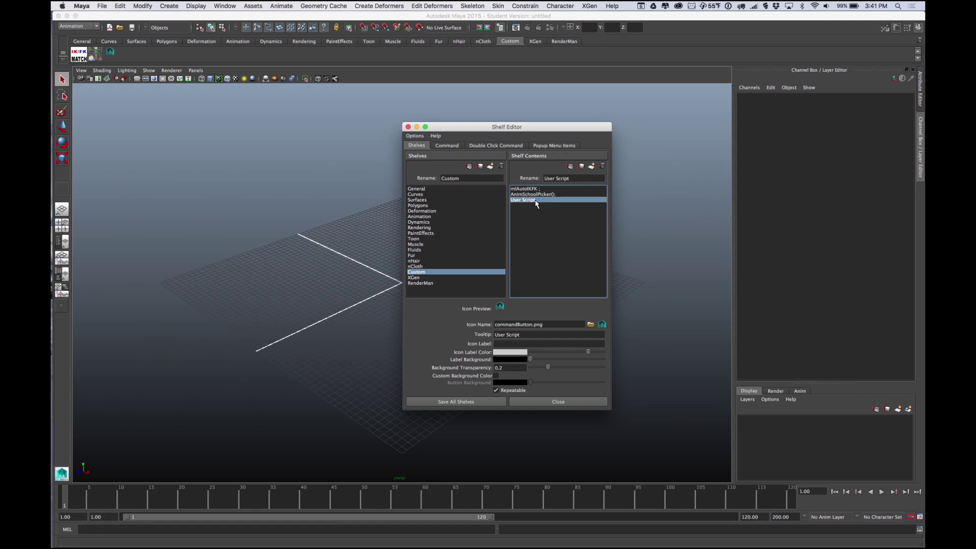
pyautogui.tripleClick(572, 179)
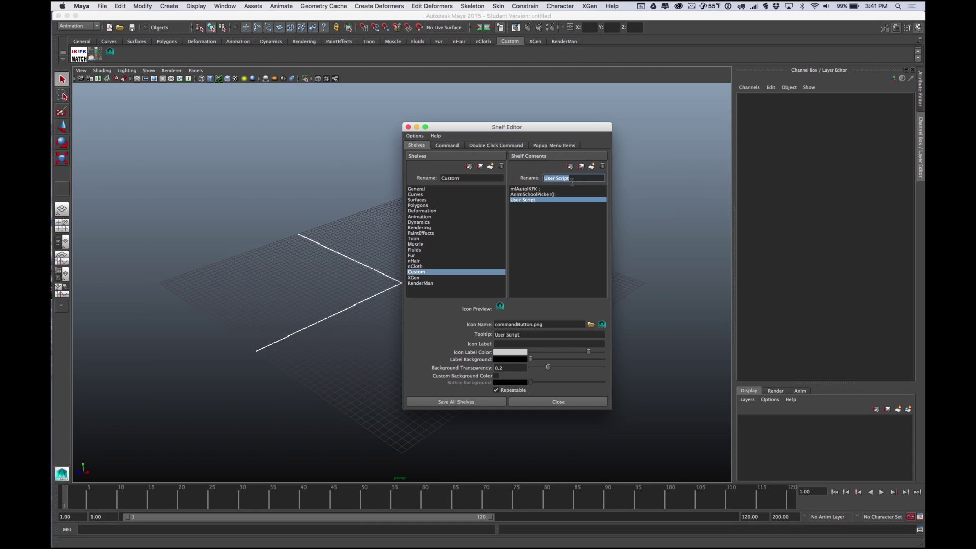
pyautogui.write('AnimSchoolPick')
pyautogui.press('Return')
pyautogui.click(539, 202)
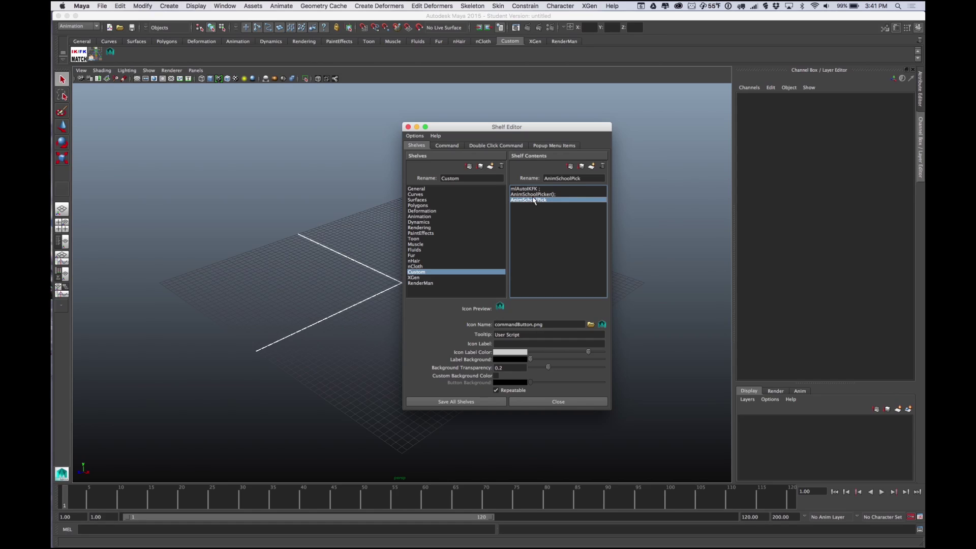
# Copy the AnimSchoolPicker(); command from the original shelf item
pyautogui.click(454, 147)
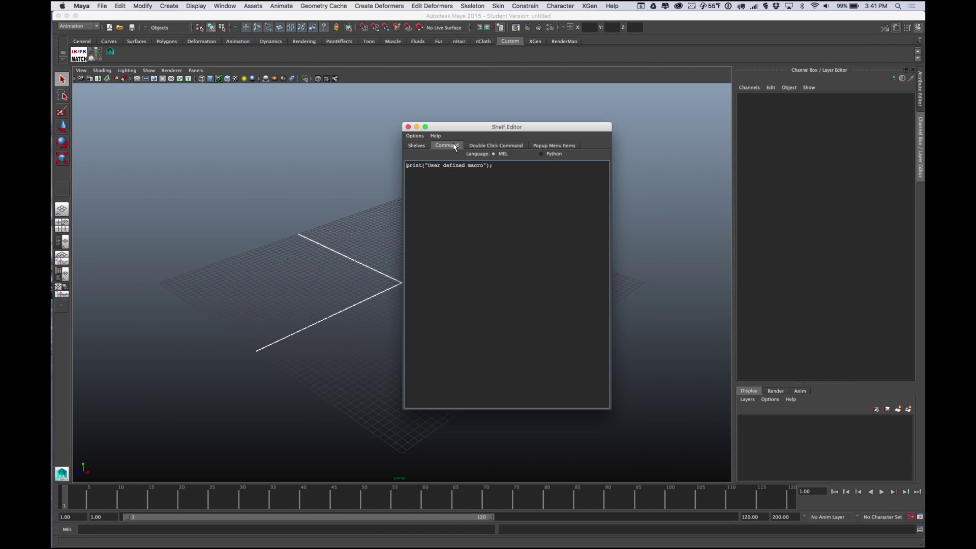
pyautogui.tripleClick(498, 169)
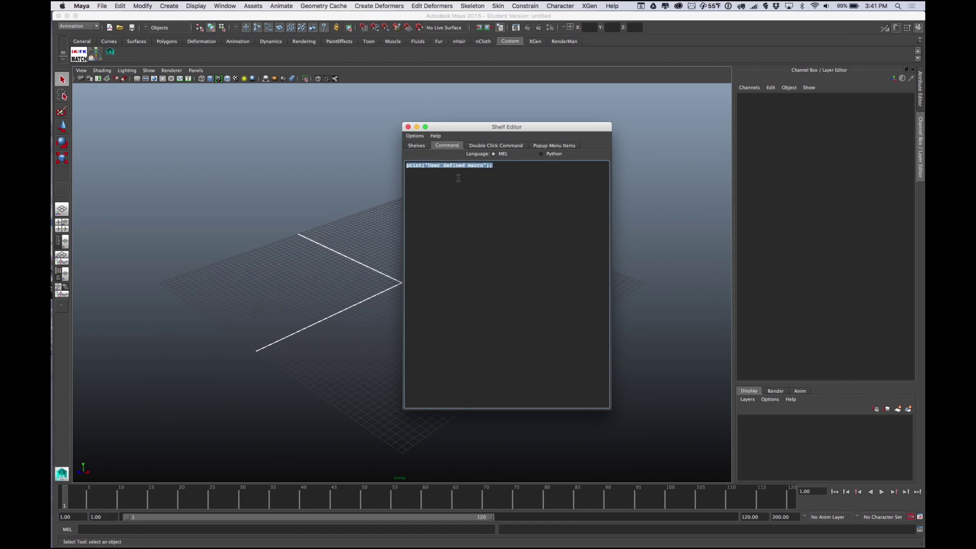
pyautogui.click(418, 145)
pyautogui.click(562, 194)
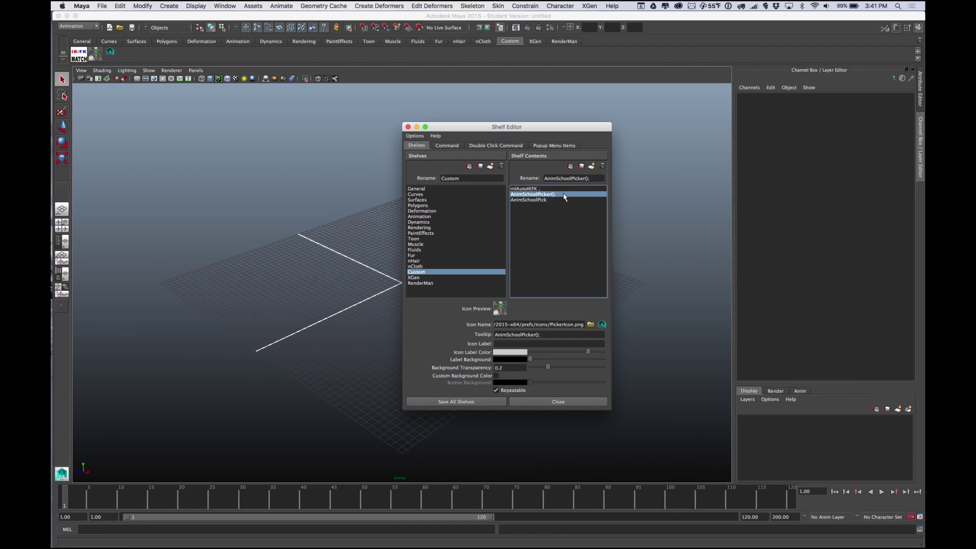
pyautogui.click(447, 146)
pyautogui.tripleClick(465, 169)
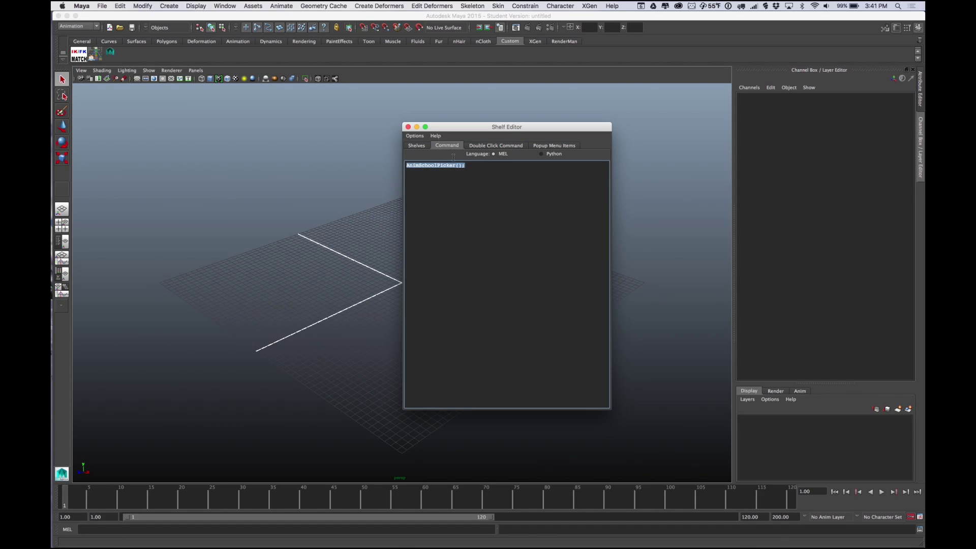
# Paste AnimSchoolPicker(); over the AnimSchoolPick item's print("User defined macro"); command
pyautogui.click(422, 146)
pyautogui.click(546, 200)
pyautogui.click(453, 145)
pyautogui.tripleClick(493, 166)
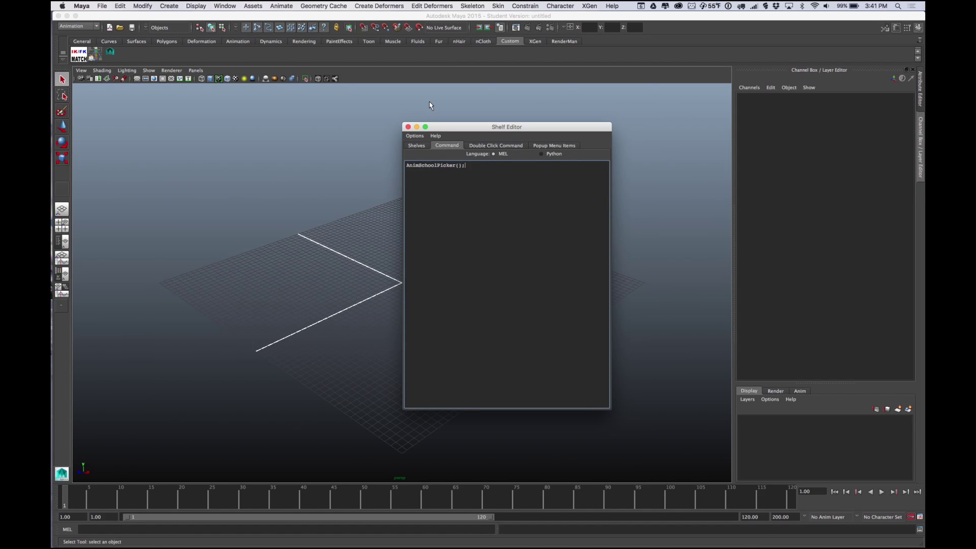
pyautogui.click(417, 146)
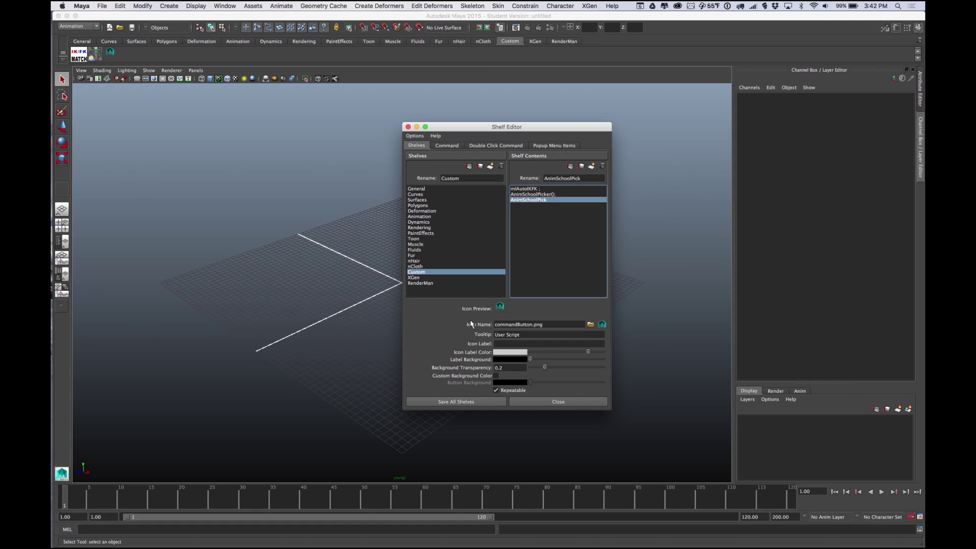
# Save all shelves, then launch and close the picker from the new AnimSchoolPick button
pyautogui.click(486, 404)
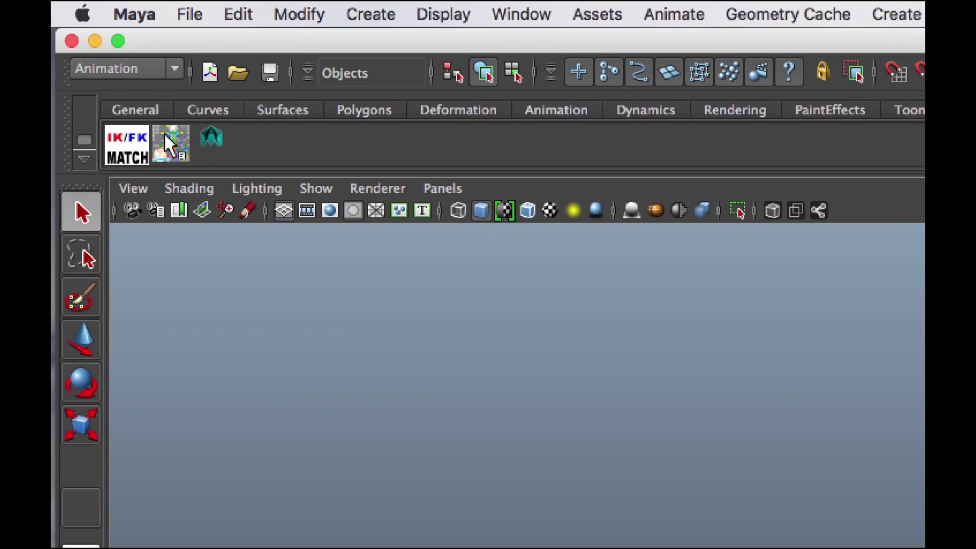
pyautogui.click(206, 139)
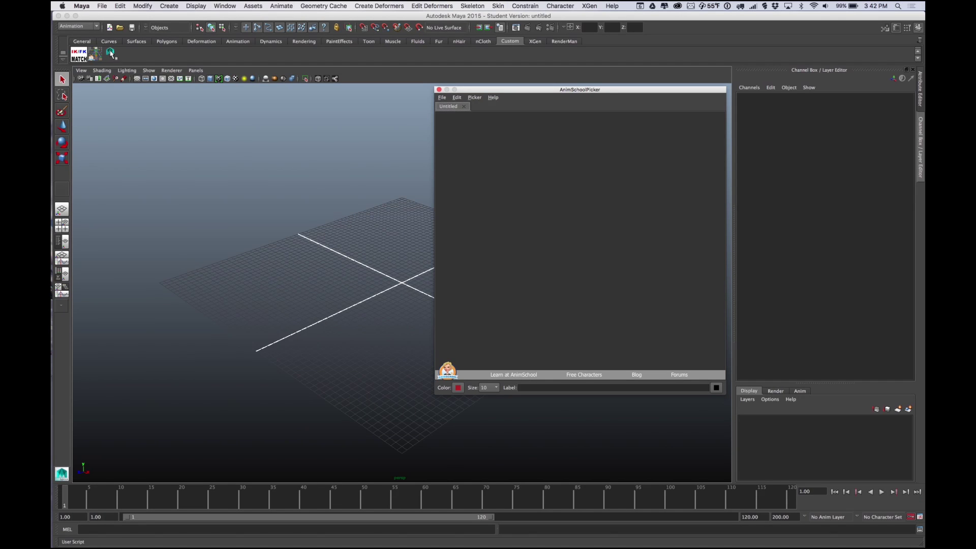
pyautogui.moveTo(507, 93); pyautogui.dragTo(475, 124)
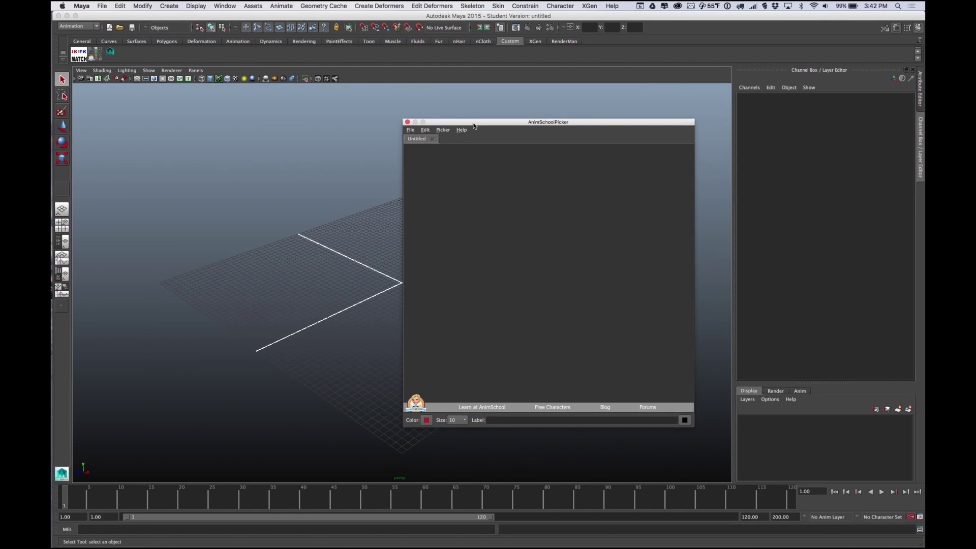
pyautogui.click(408, 122)
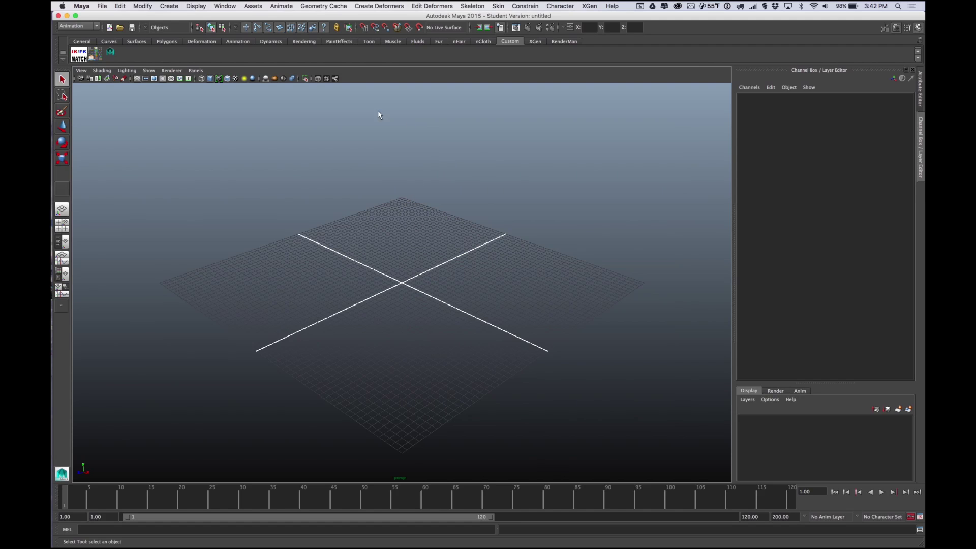
# Edit the original picker shelf item and browse for a new icon image
pyautogui.rightClick(96, 54)
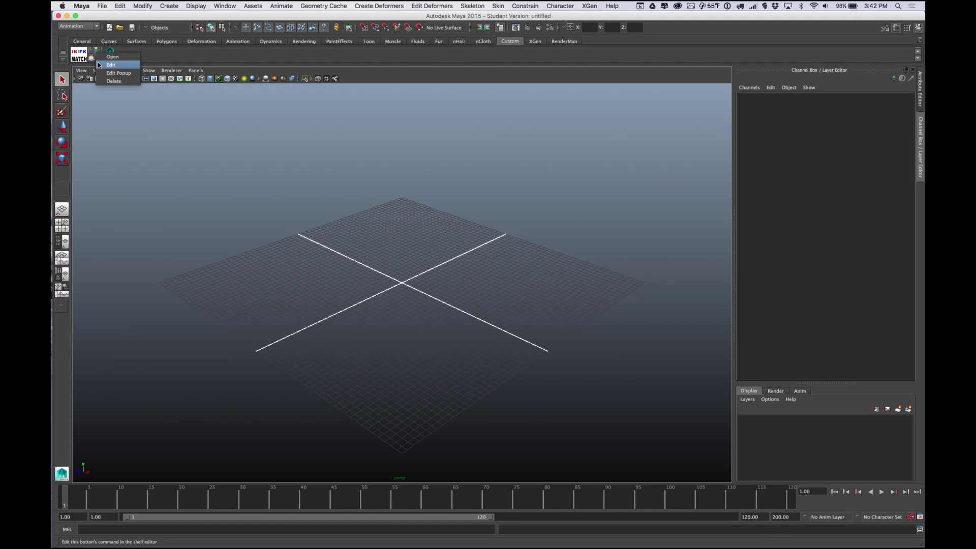
pyautogui.click(99, 63)
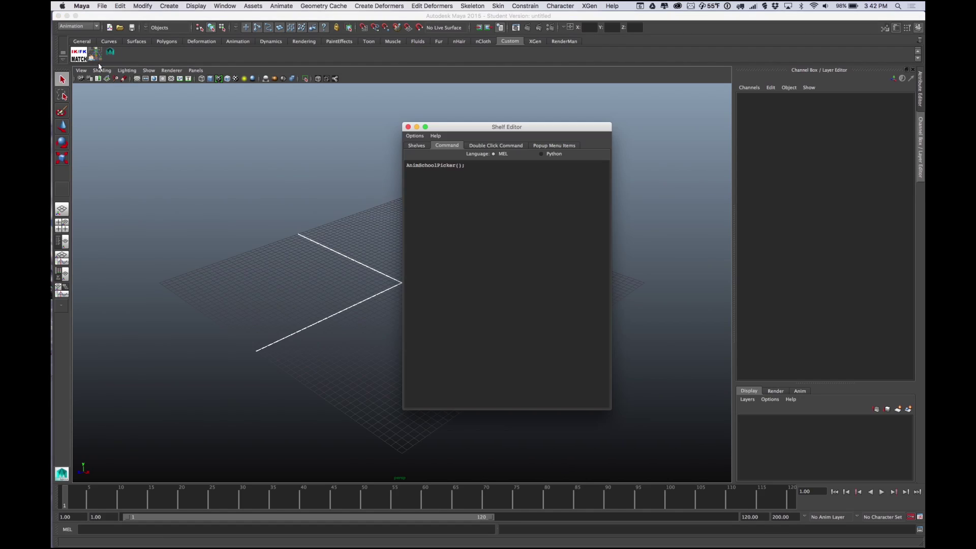
pyautogui.click(417, 146)
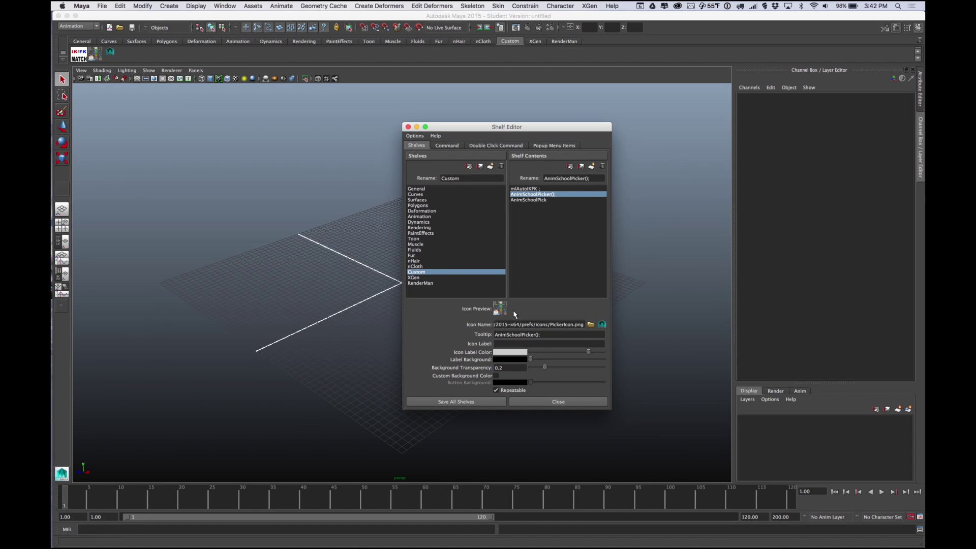
pyautogui.click(592, 324)
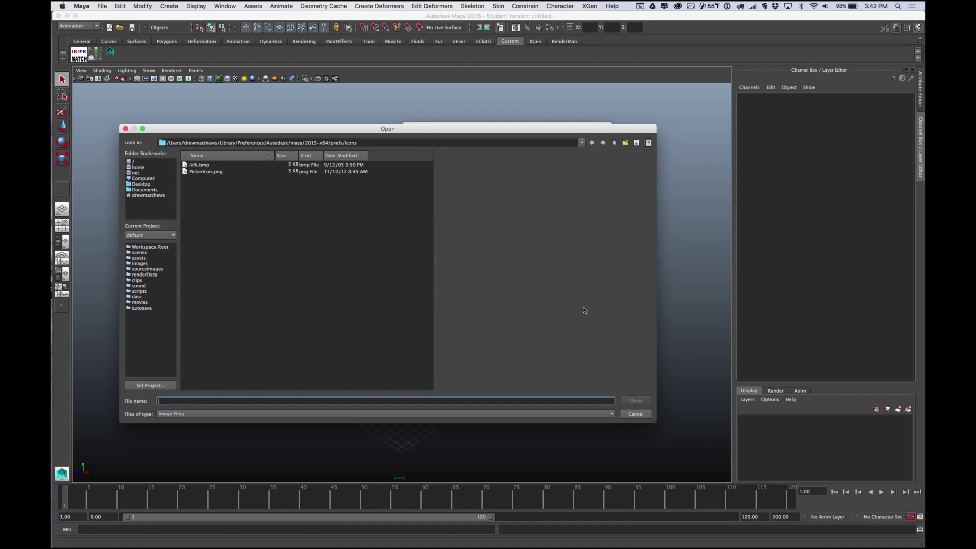
pyautogui.moveTo(409, 130); pyautogui.dragTo(657, 198)
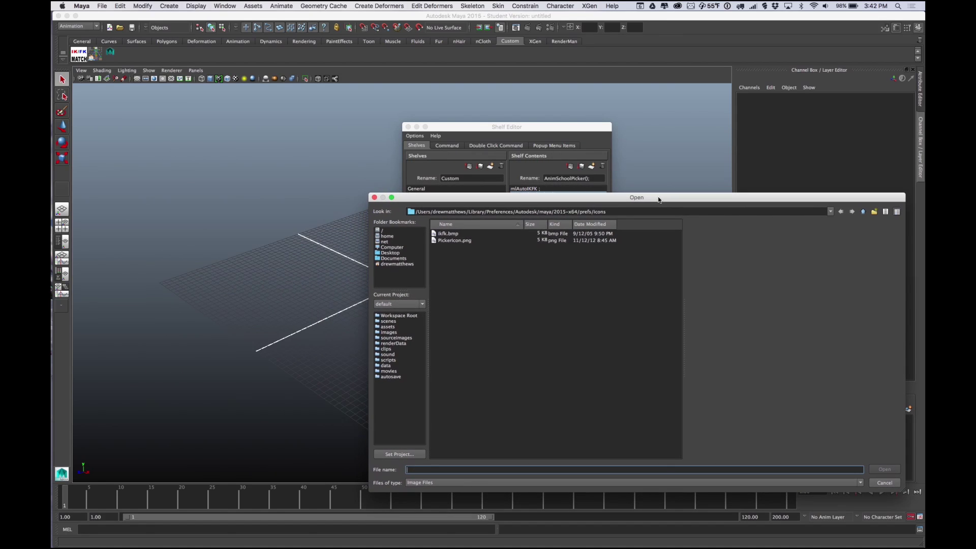
# In Finder's maya2015 folder, preview AnimSchoolLogoIcon.png and then PickerIcon.png
pyautogui.press('super+Tab')
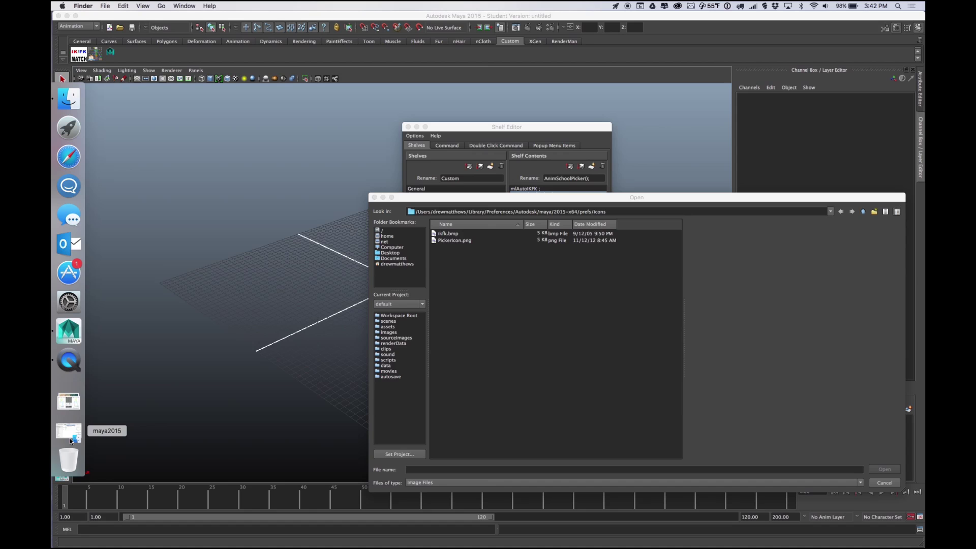
pyautogui.click(68, 429)
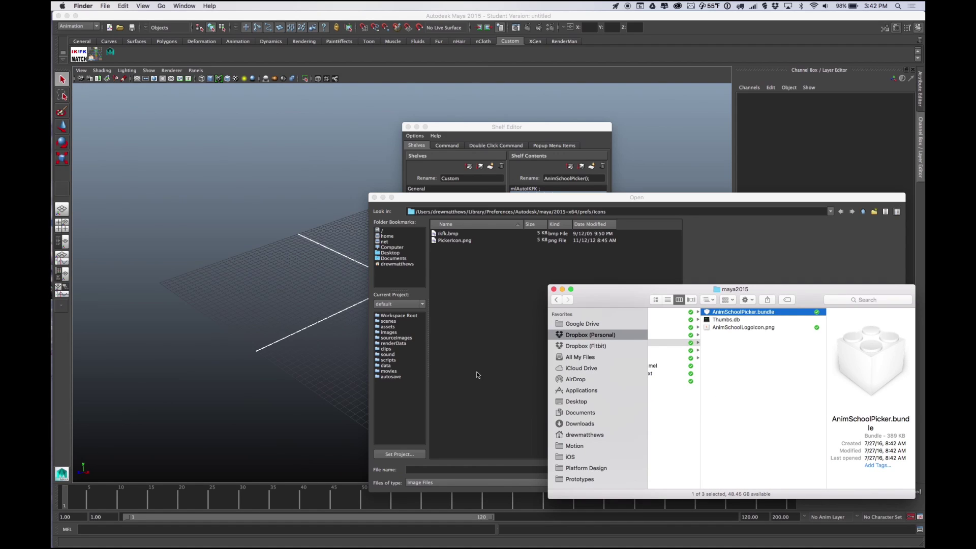
pyautogui.moveTo(609, 297); pyautogui.dragTo(177, 313)
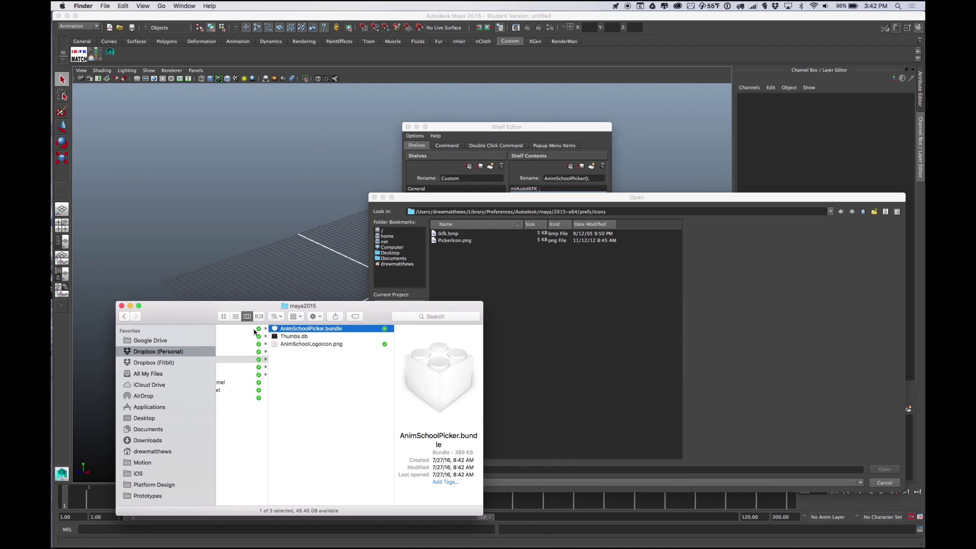
pyautogui.click(301, 345)
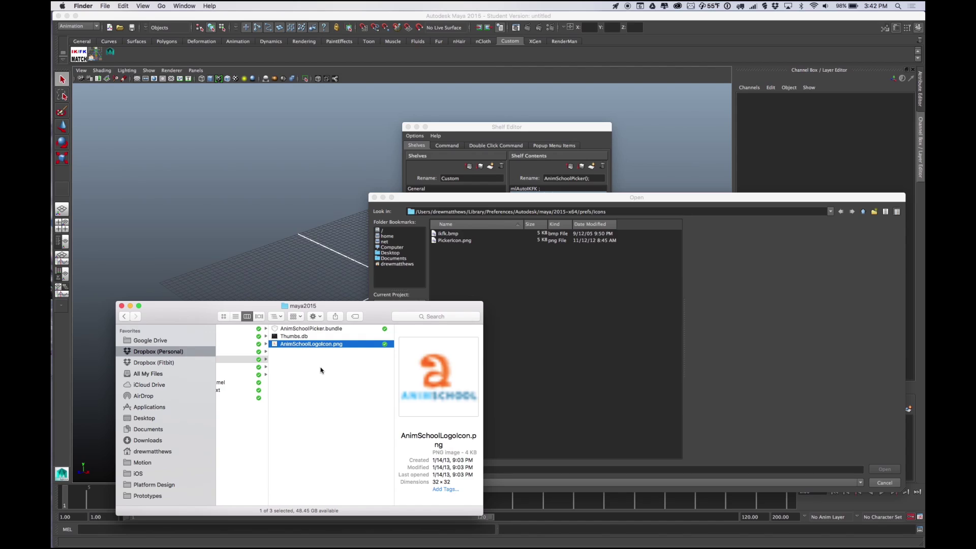
pyautogui.hscroll(-5, 321, 374)
pyautogui.click(318, 397)
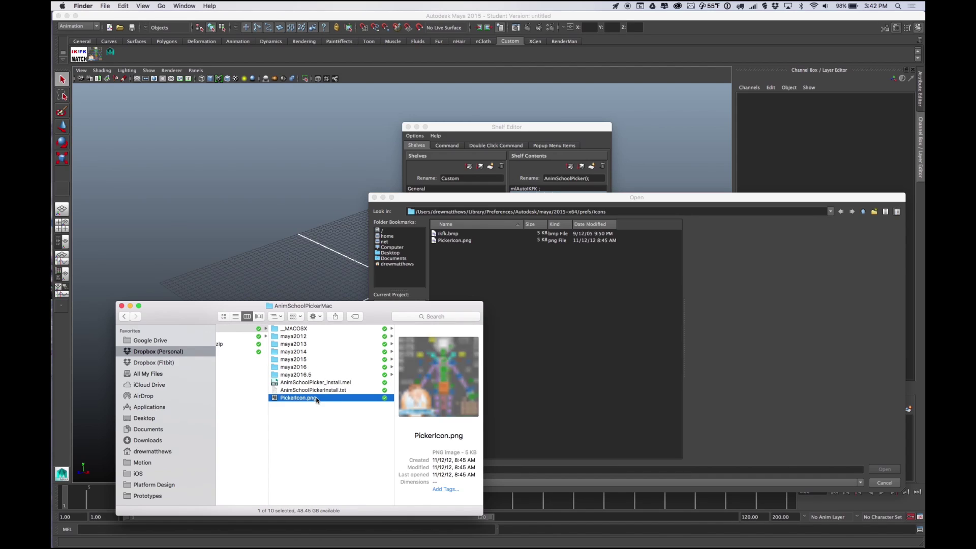
pyautogui.hscroll(-1, 328, 414)
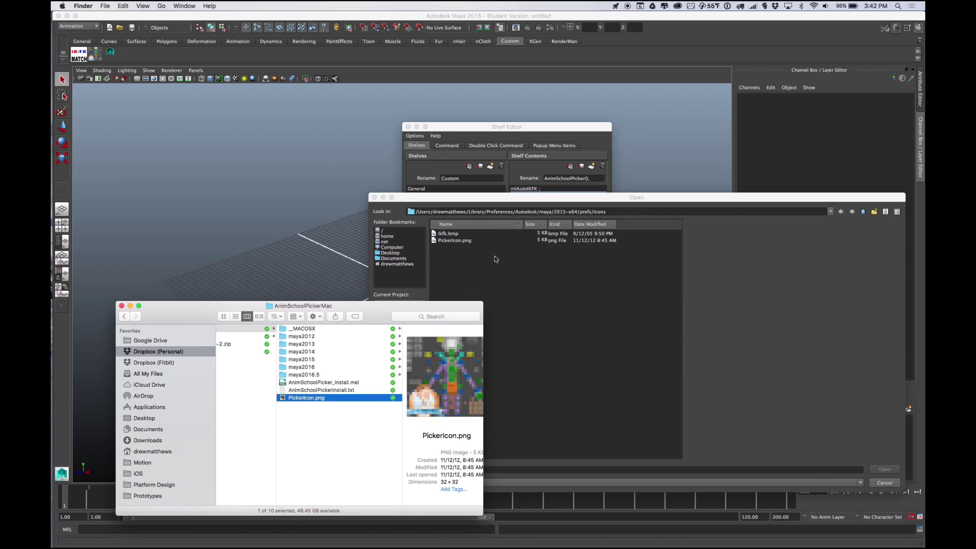
# Set the AnimSchoolPicker(); shelf item's icon to PickerIcon.png and save all shelves
pyautogui.click(375, 197)
pyautogui.click(576, 311)
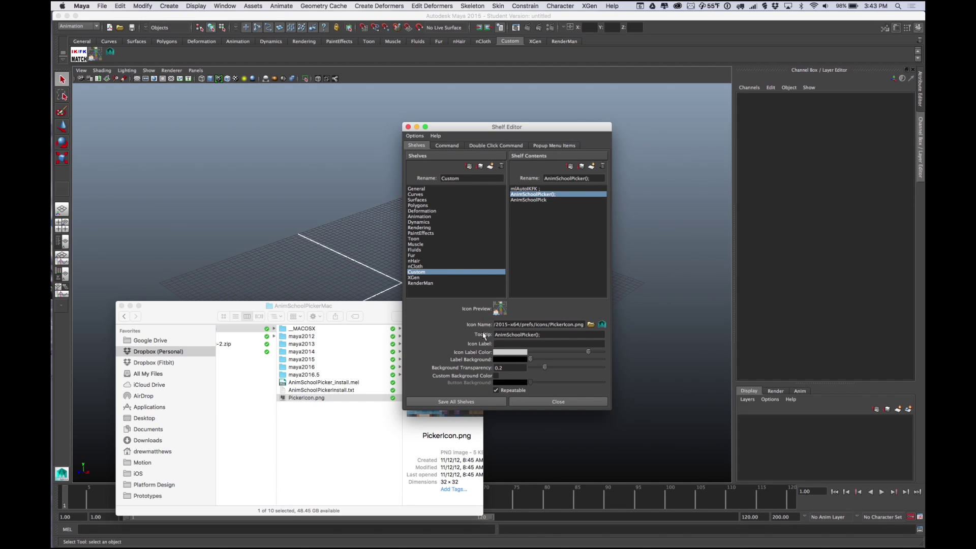
pyautogui.click(591, 325)
pyautogui.click(467, 242)
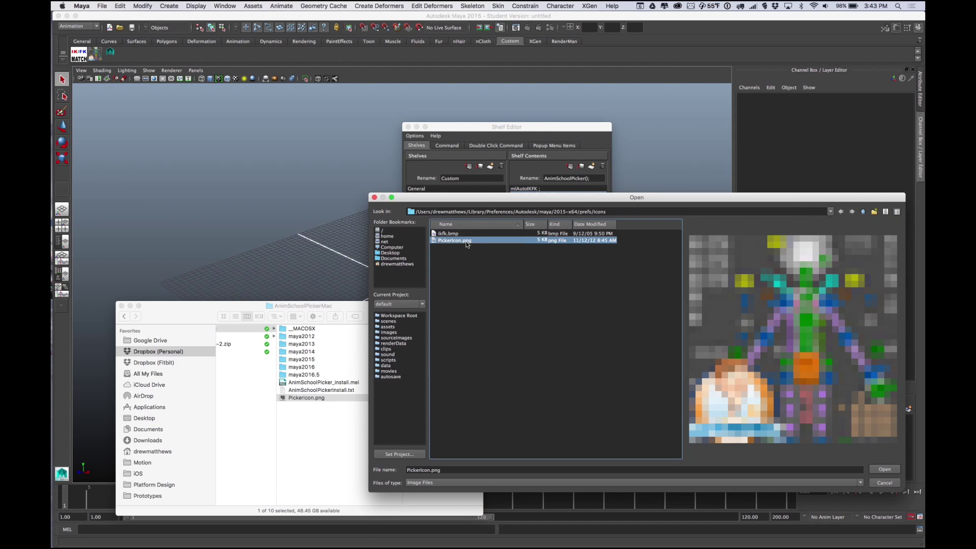
pyautogui.click(885, 470)
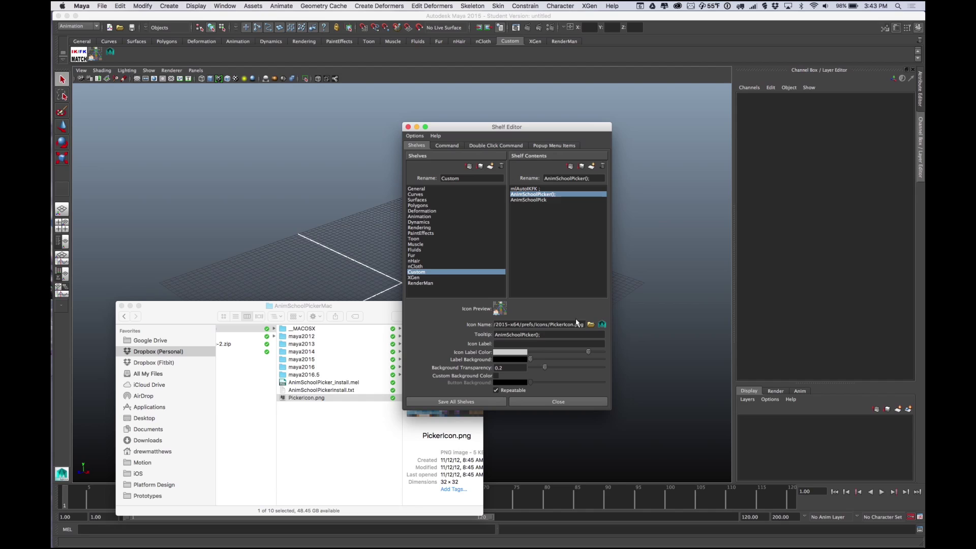
pyautogui.click(500, 399)
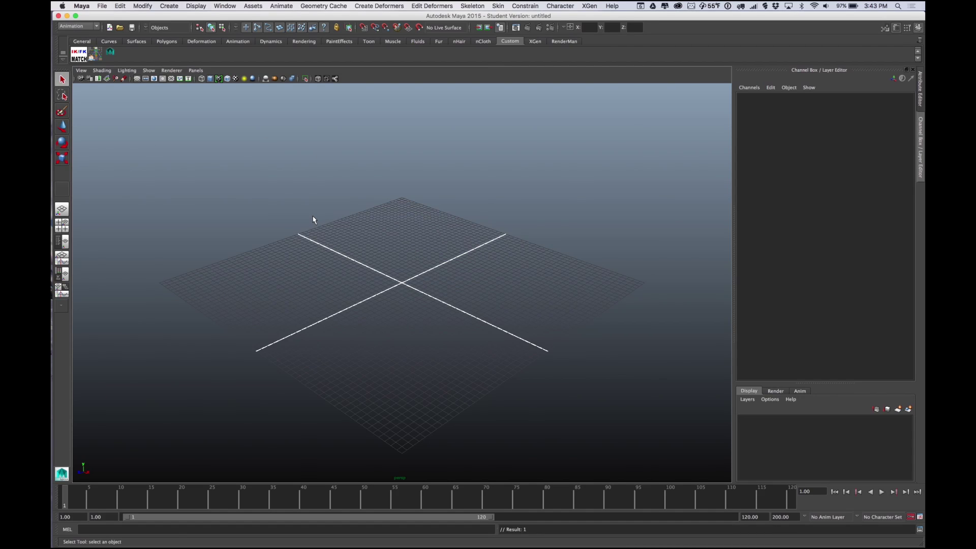
# Start File > Create Reference and climb the folder tree up to the Users folder
pyautogui.click(104, 7)
pyautogui.moveTo(117, 205)
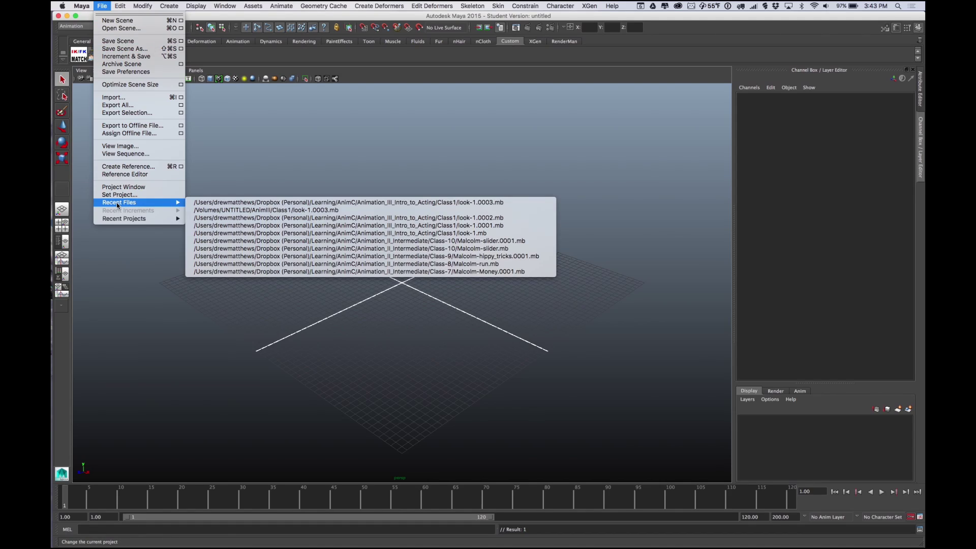
pyautogui.click(140, 166)
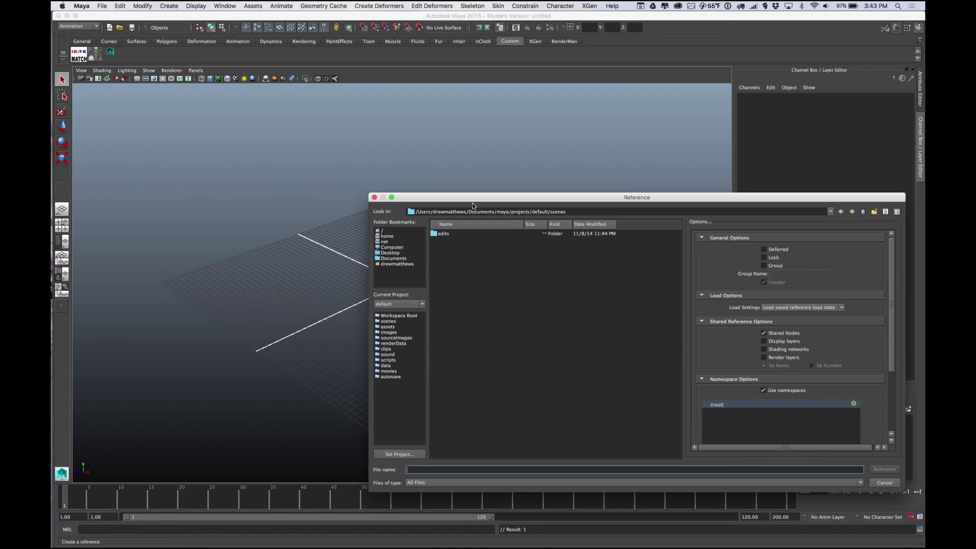
pyautogui.click(864, 212)
pyautogui.click(864, 212)
pyautogui.click(864, 212)
pyautogui.click(864, 212)
pyautogui.click(864, 212)
pyautogui.click(864, 212)
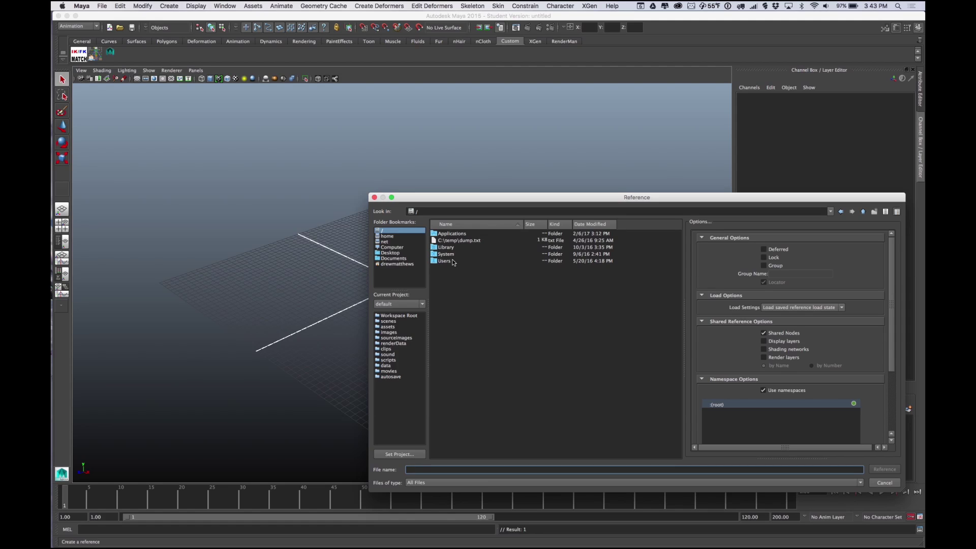
# Browse to Dropbox (Personal)/Learning/Rigs/Malcolm/malcolm_v200-2 and reference malcolm_v200.ma
pyautogui.click(454, 262)
pyautogui.doubleClick(455, 241)
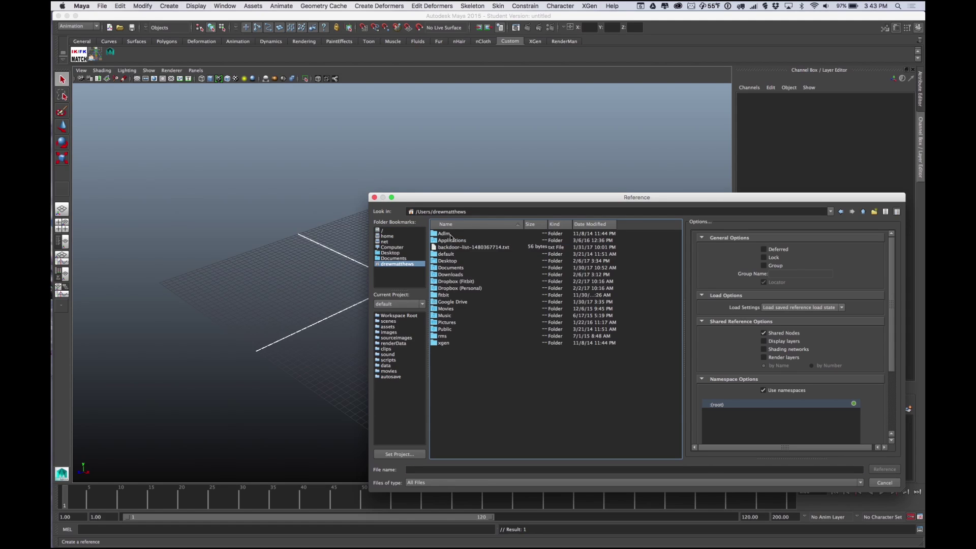
pyautogui.click(460, 282)
pyautogui.click(462, 289)
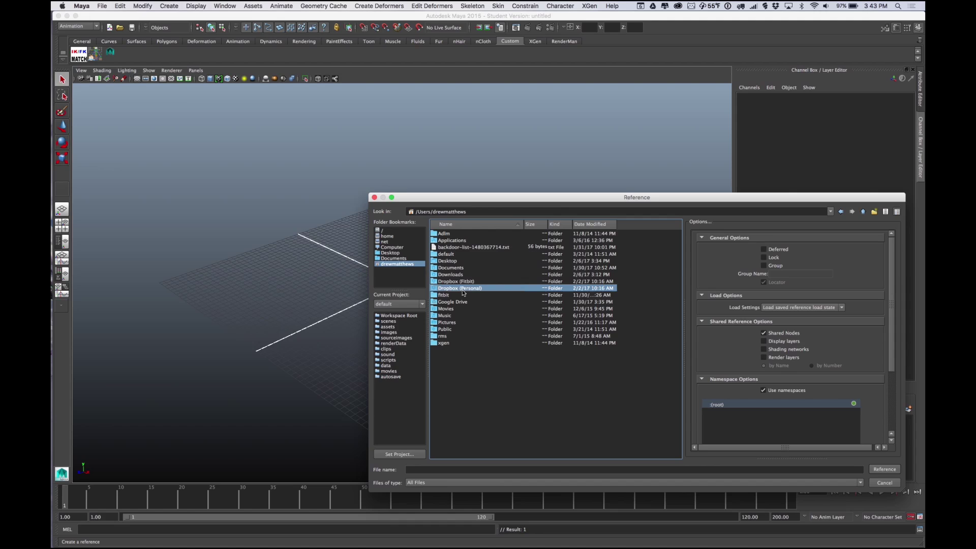
pyautogui.doubleClick(448, 289)
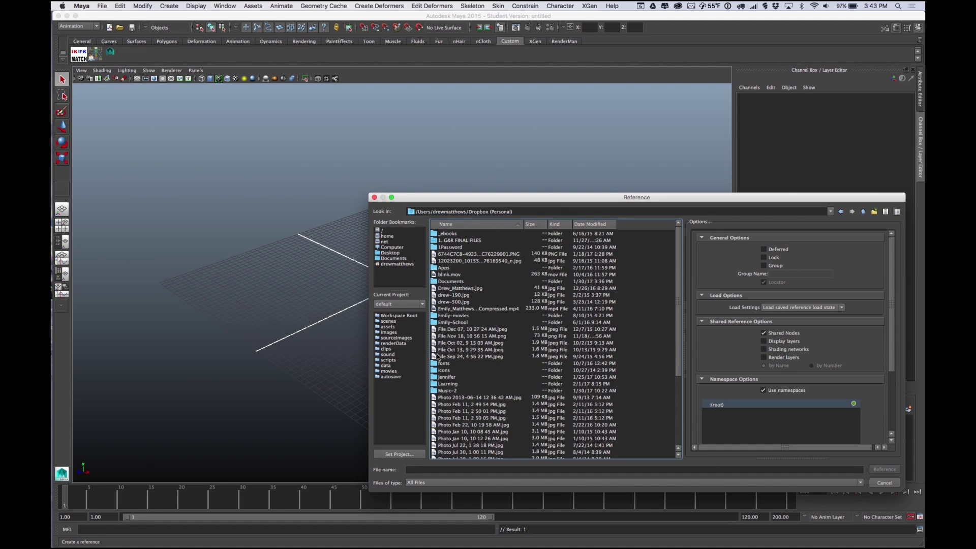
pyautogui.click(448, 385)
pyautogui.doubleClick(448, 385)
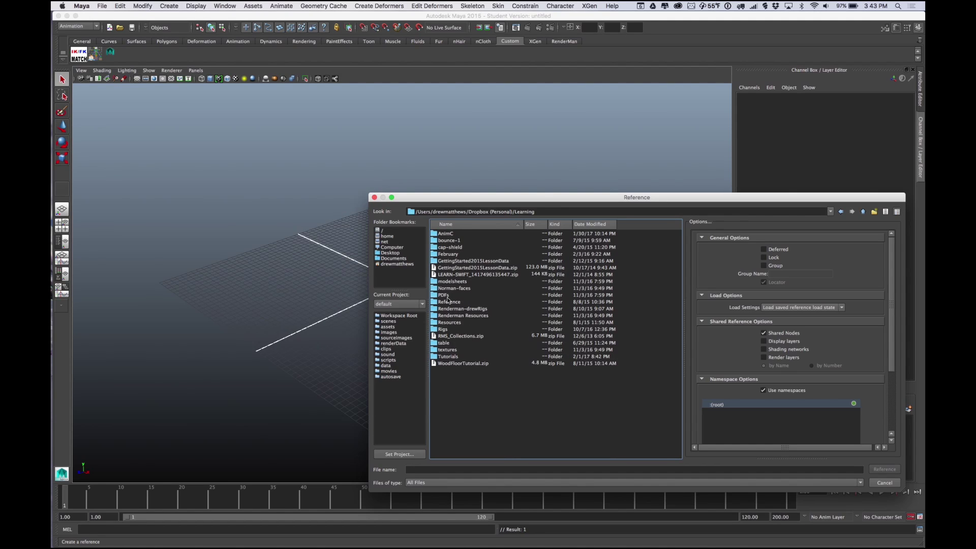
pyautogui.doubleClick(443, 330)
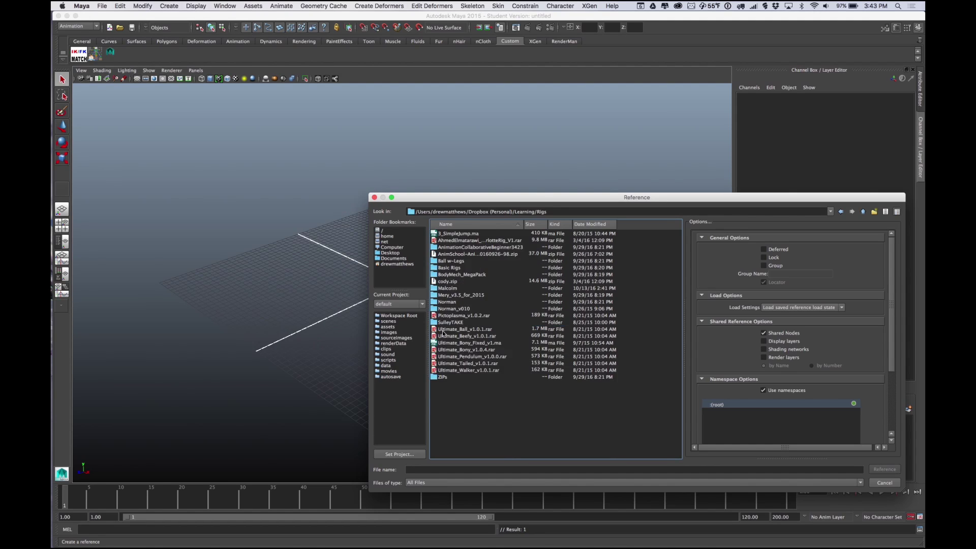
pyautogui.doubleClick(442, 288)
pyautogui.doubleClick(455, 247)
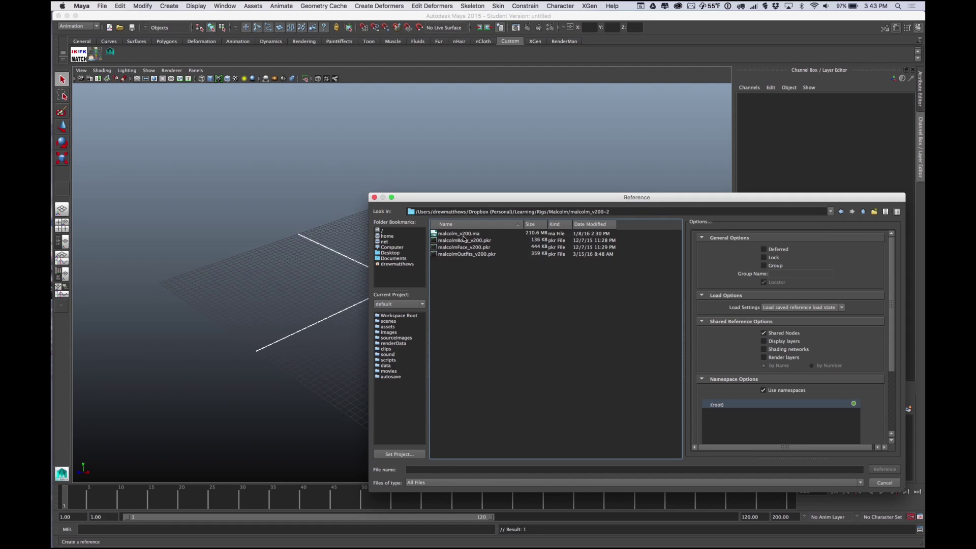
pyautogui.click(463, 235)
pyautogui.click(887, 470)
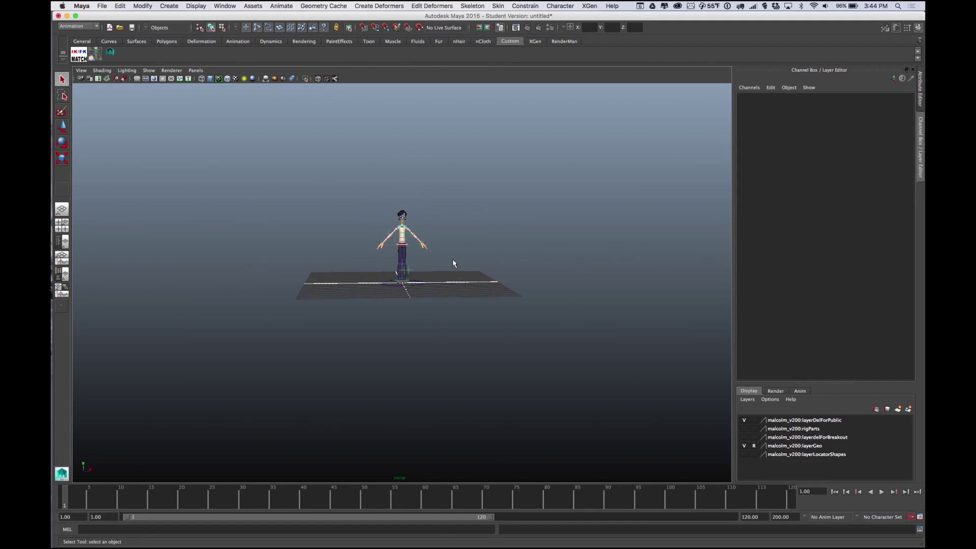
# Zoom and pan the viewport to frame Malcolm's head and torso
pyautogui.scroll(10, 453, 261)
pyautogui.keyDown('alt'); pyautogui.moveTo(470, 223); pyautogui.dragTo(463, 386, button='middle'); pyautogui.keyUp('alt')
pyautogui.scroll(-2, 462, 385)
pyautogui.scroll(4, 463, 385)
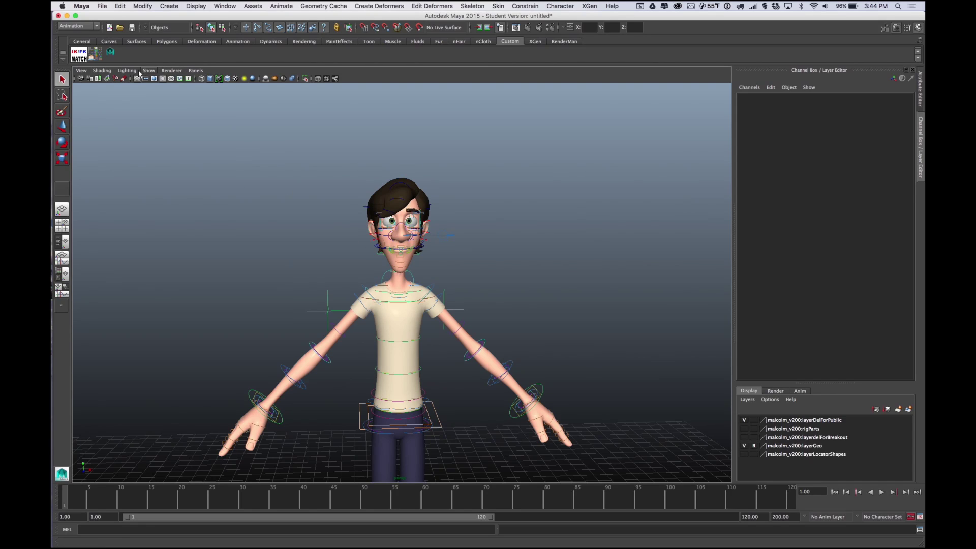
# Launch AnimSchoolPicker and load the malcolmBody, malcolmFace and malcolm_v200_outfits picker files
pyautogui.click(95, 52)
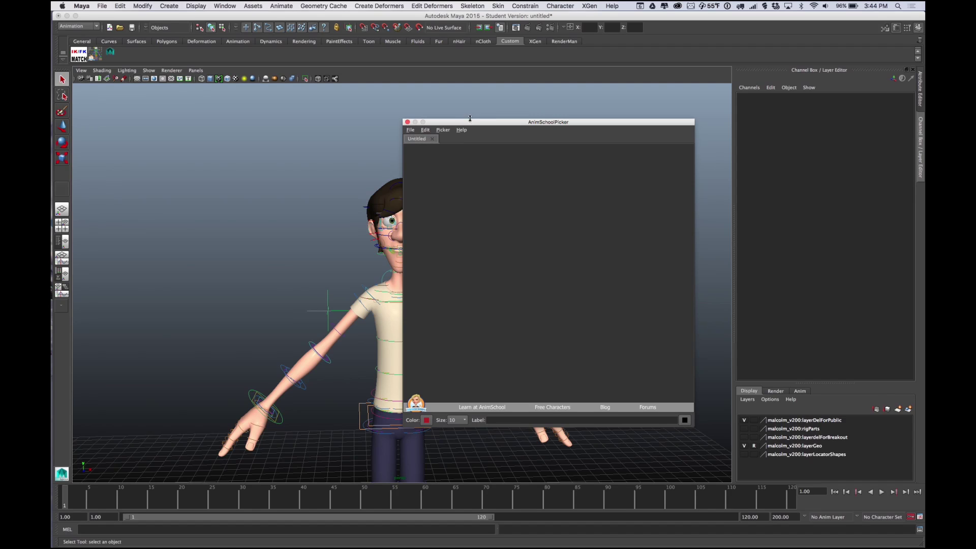
pyautogui.moveTo(469, 122); pyautogui.dragTo(597, 94)
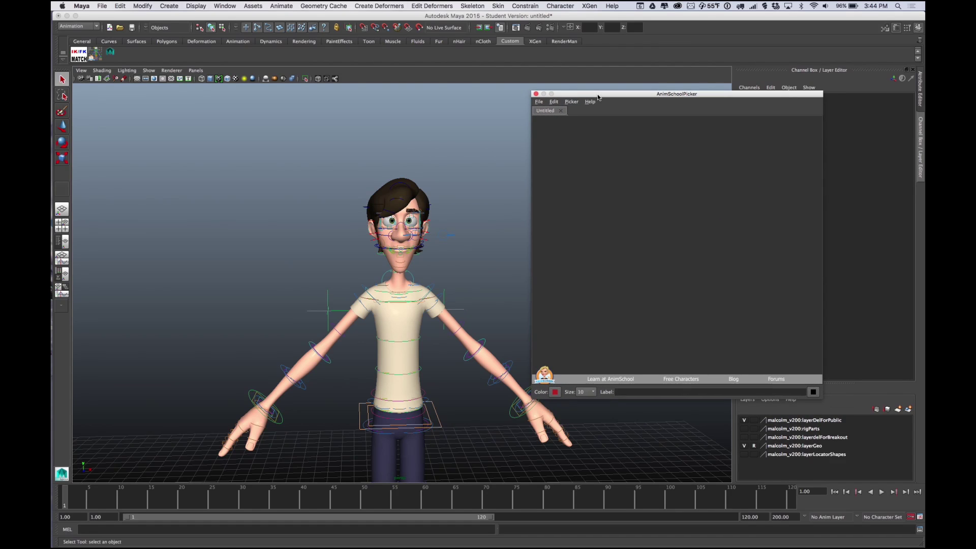
pyautogui.click(540, 103)
pyautogui.click(544, 119)
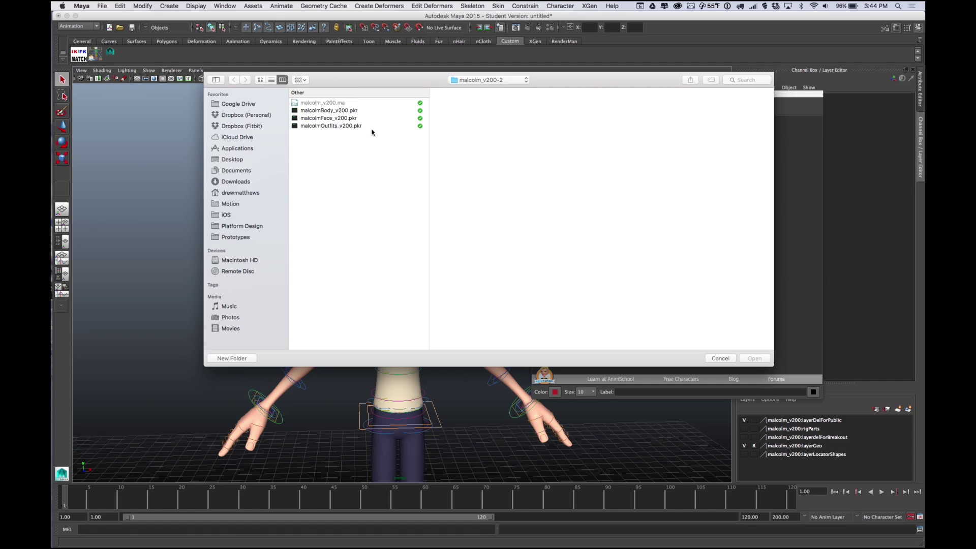
pyautogui.moveTo(370, 131); pyautogui.dragTo(373, 111)
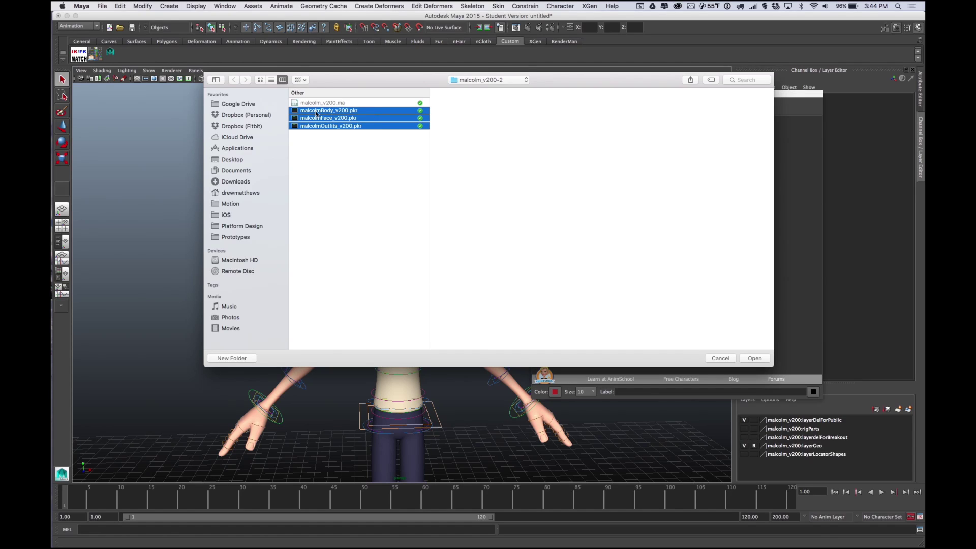
pyautogui.click(754, 359)
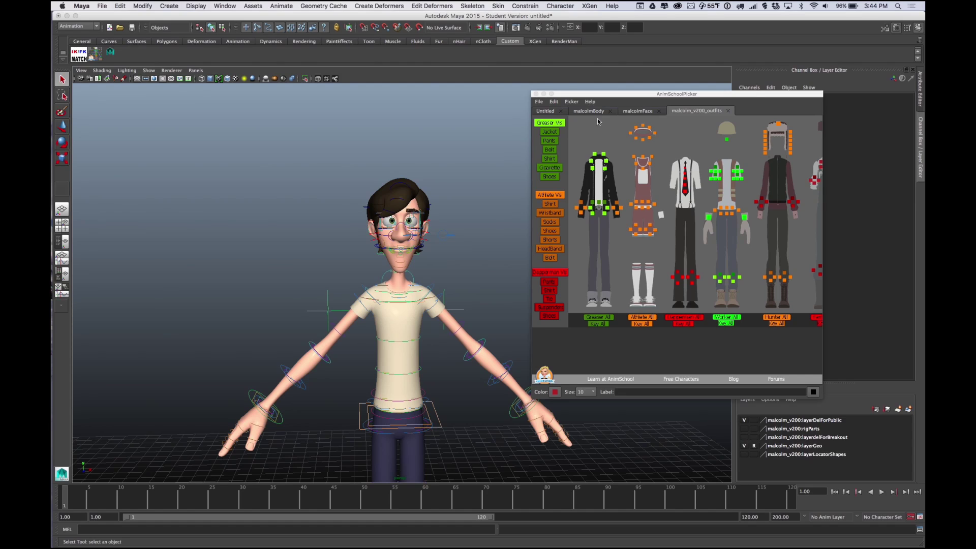
# Close the empty Untitled picker tab
pyautogui.click(548, 112)
pyautogui.click(561, 112)
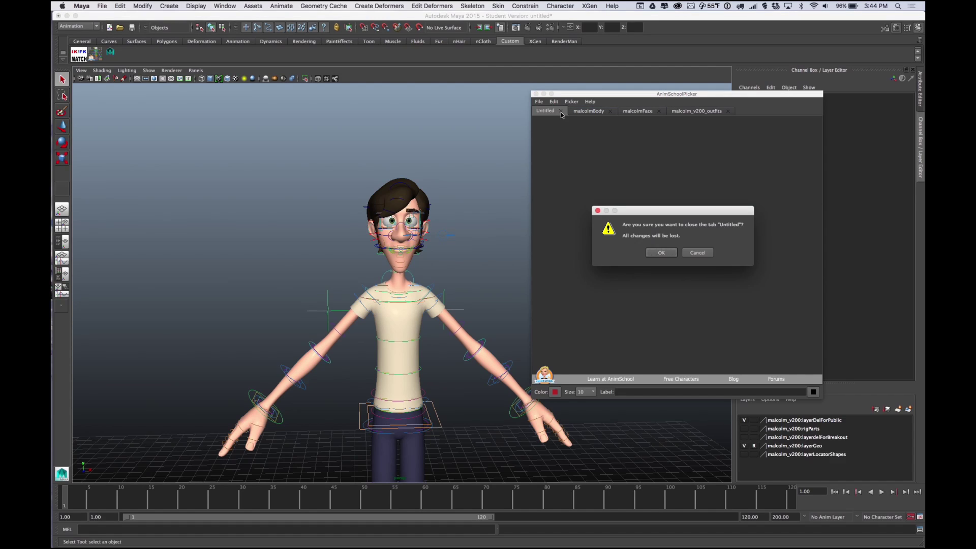
pyautogui.click(661, 252)
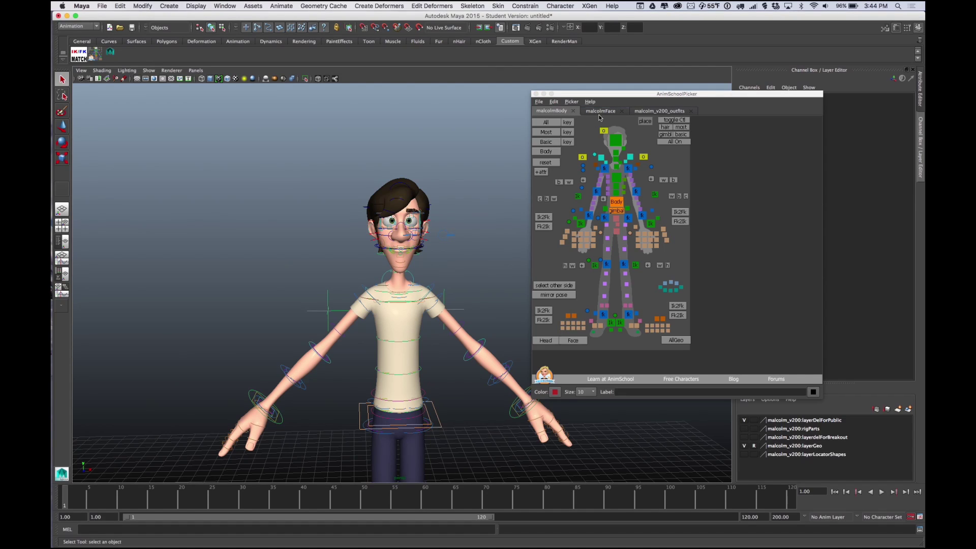
# Test-rotate Malcolm's head and chest controls picked from the malcolmBody picker
pyautogui.click(615, 141)
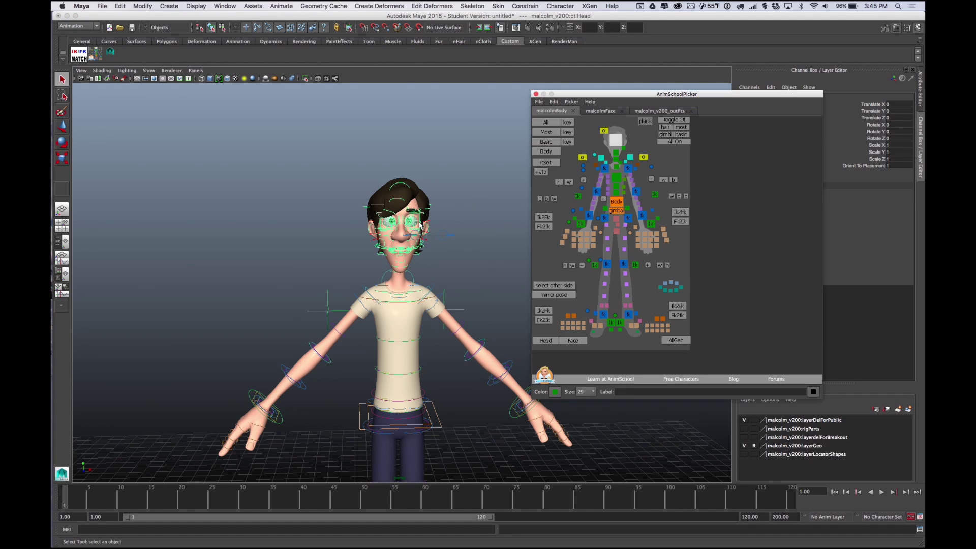
pyautogui.press('e')
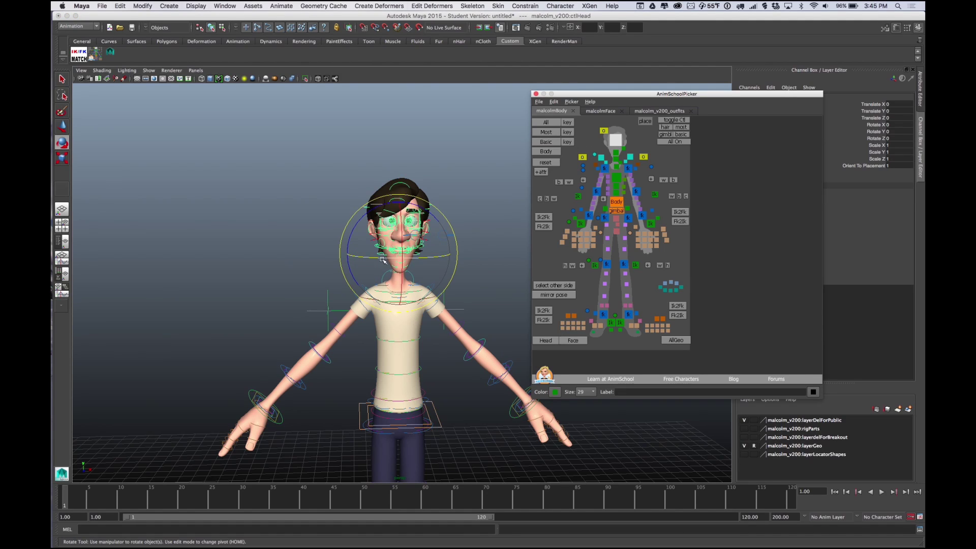
pyautogui.moveTo(383, 260); pyautogui.dragTo(389, 271)
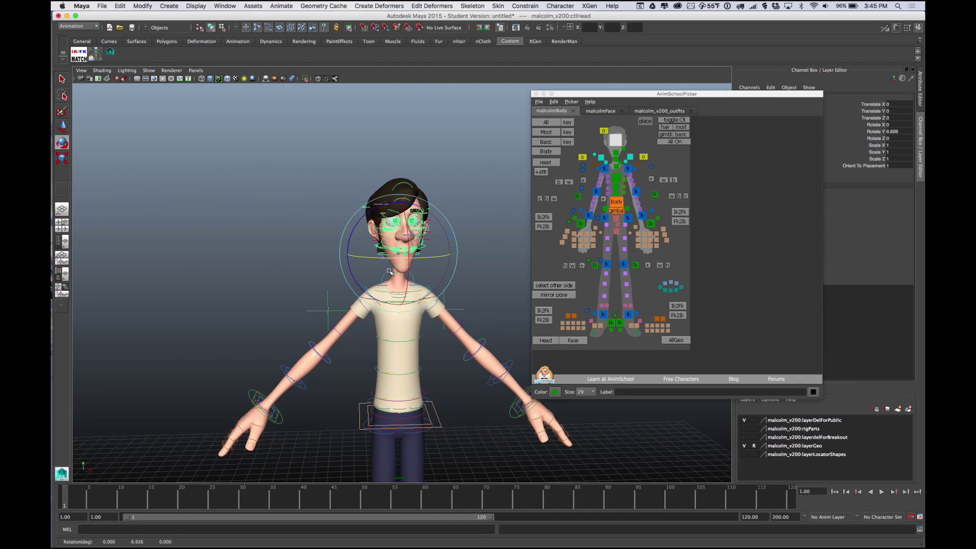
pyautogui.click(617, 177)
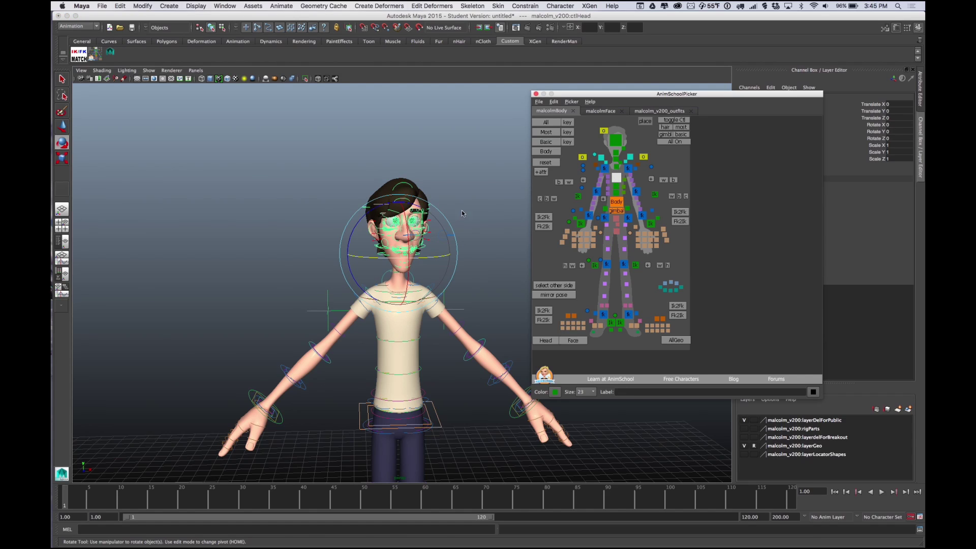
pyautogui.moveTo(377, 350)
pyautogui.mouseDown()
pyautogui.moveTo(421, 356)
pyautogui.moveTo(355, 350)
pyautogui.moveTo(375, 357)
pyautogui.mouseUp()
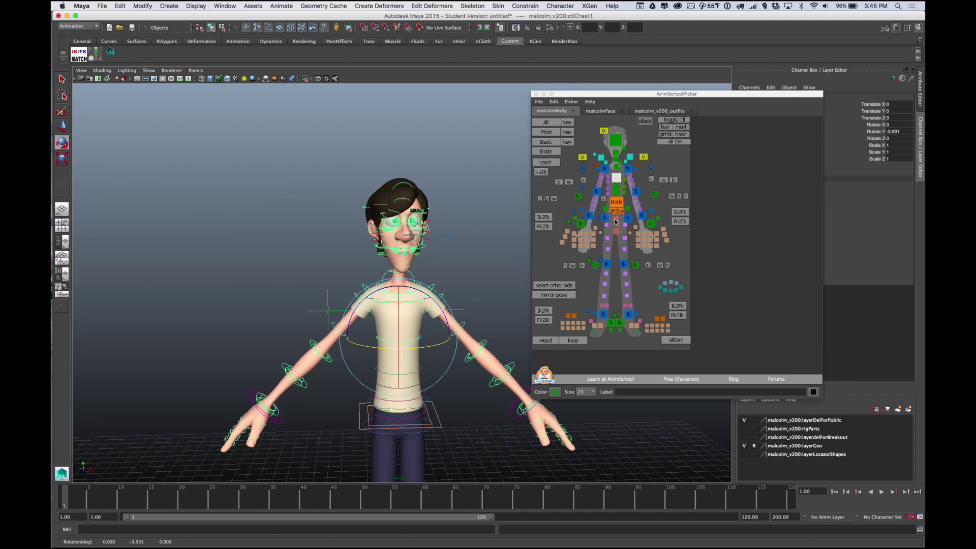
# Show only the basic rig controls and rotate the left forearm FK control downward
pyautogui.click(551, 125)
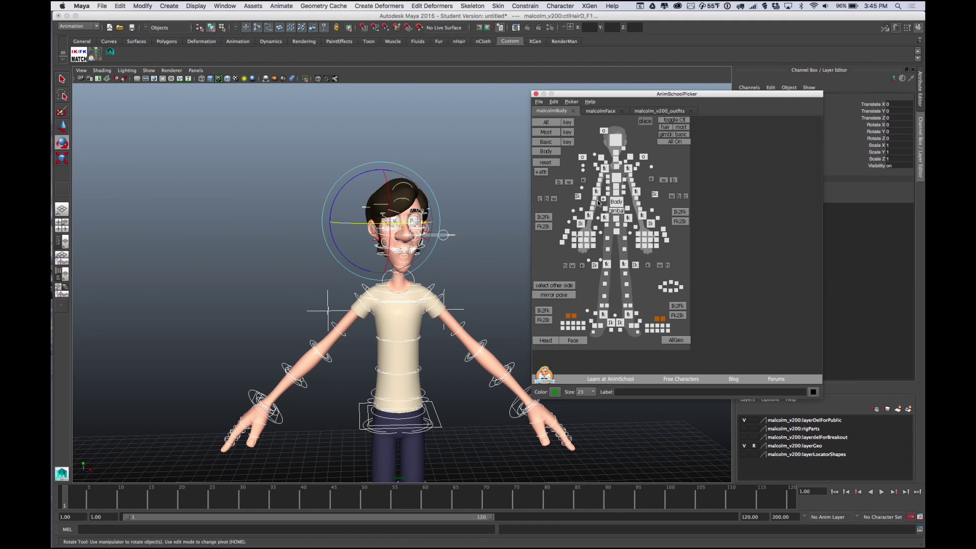
pyautogui.click(674, 162)
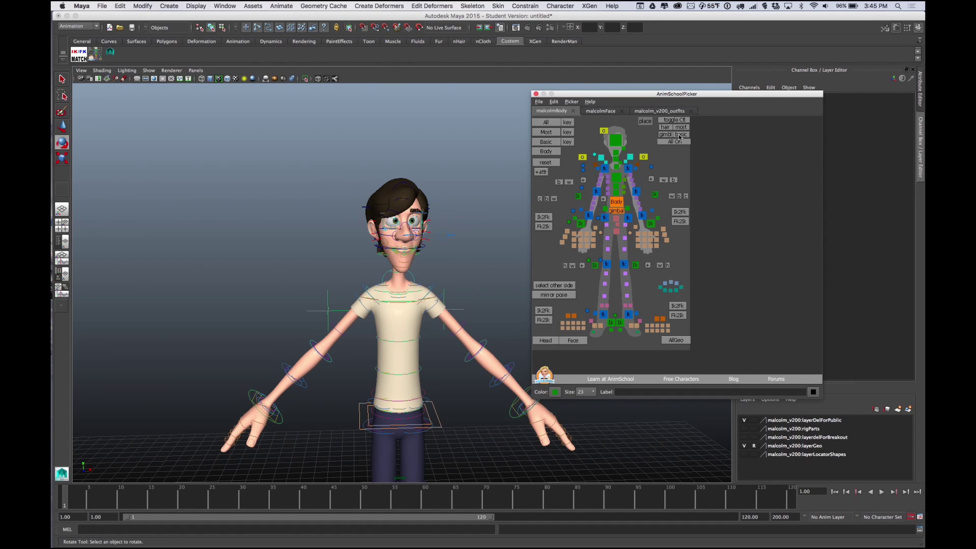
pyautogui.click(679, 136)
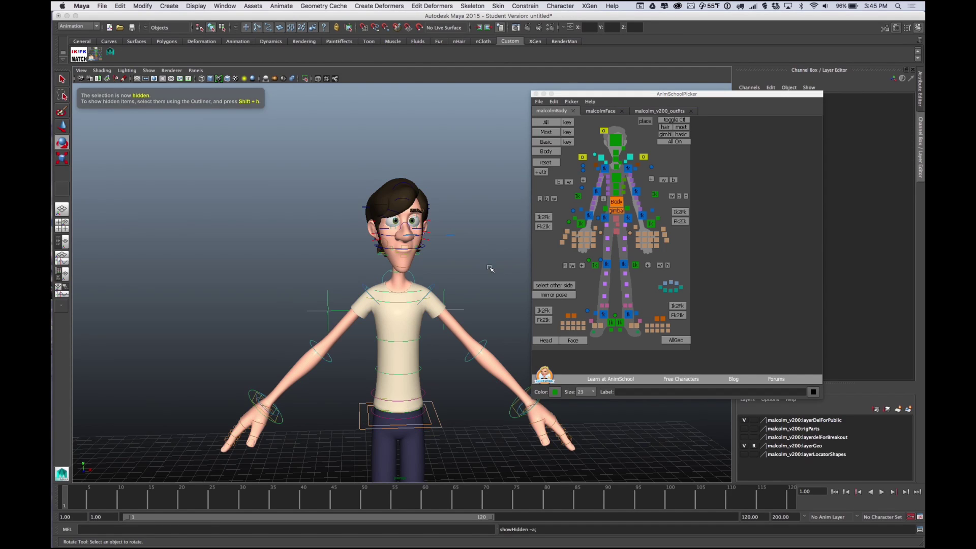
pyautogui.click(480, 357)
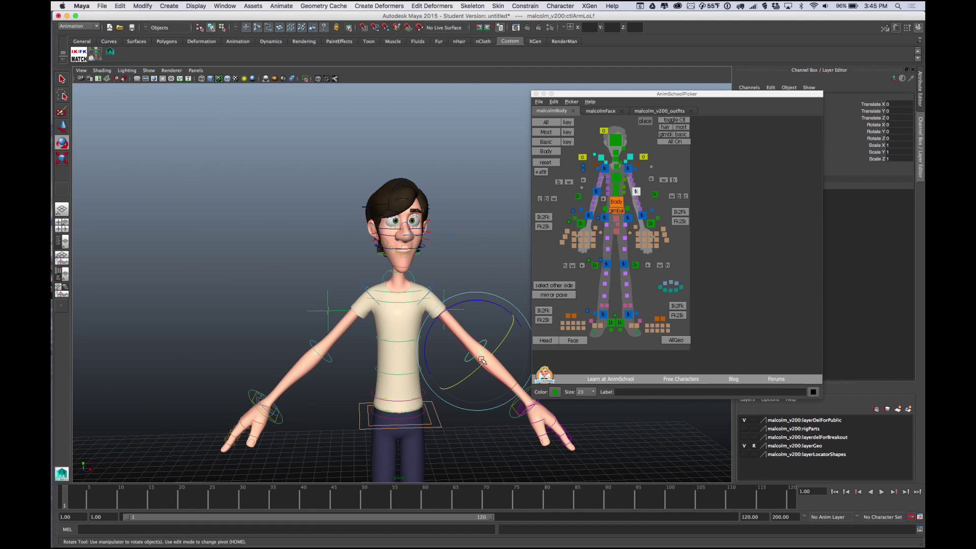
pyautogui.moveTo(484, 372); pyautogui.dragTo(459, 403)
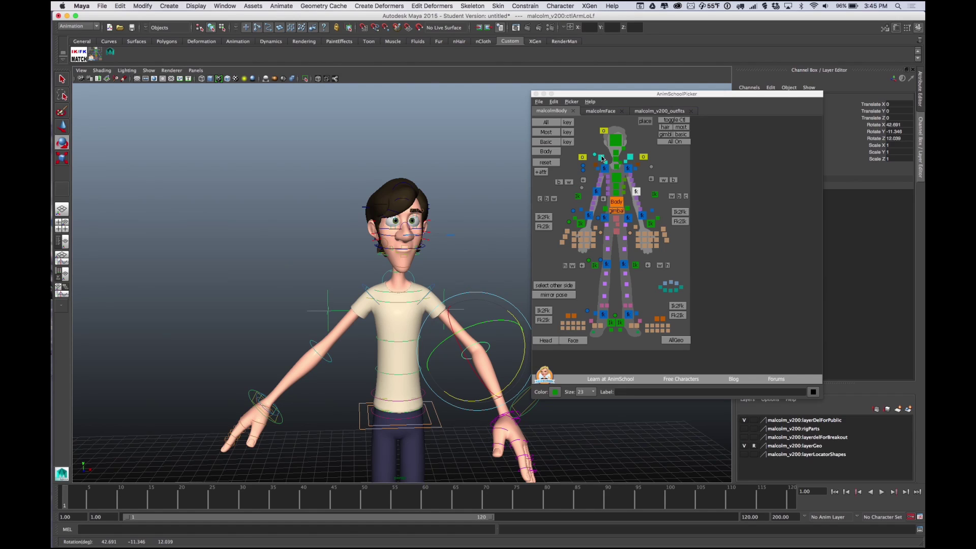
# Select both shoulder controls and move them slightly up
pyautogui.click(602, 159)
pyautogui.press('w')
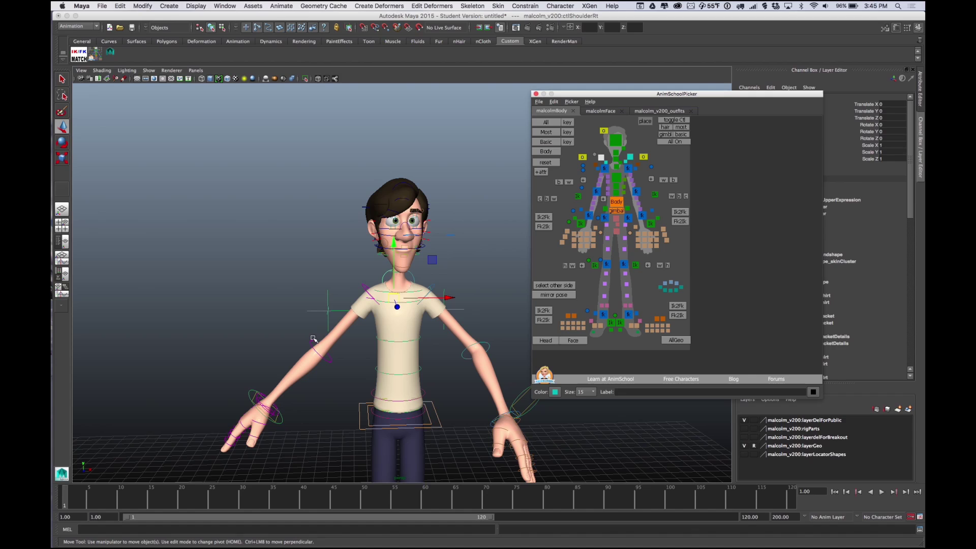
pyautogui.moveTo(393, 277); pyautogui.dragTo(392, 287)
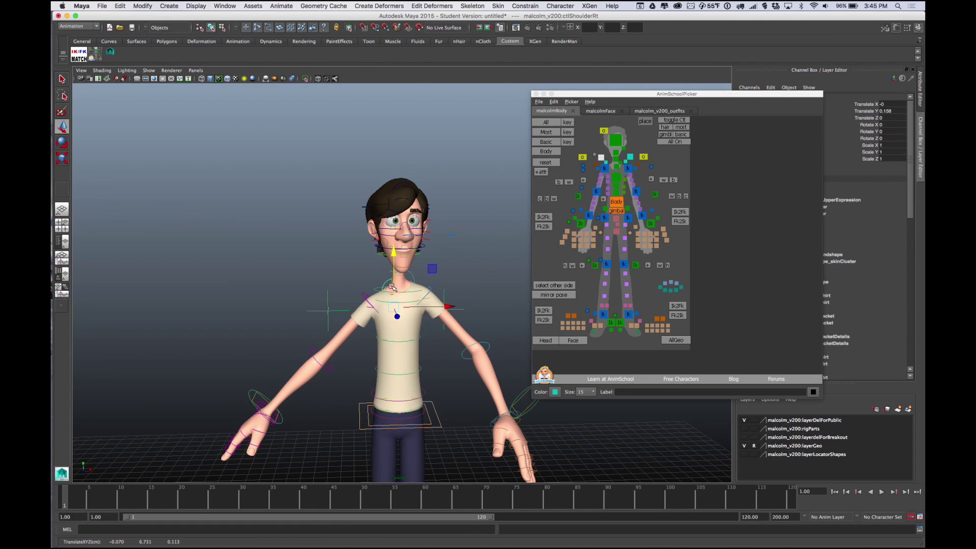
pyautogui.hotkey('ctrl', 'z')
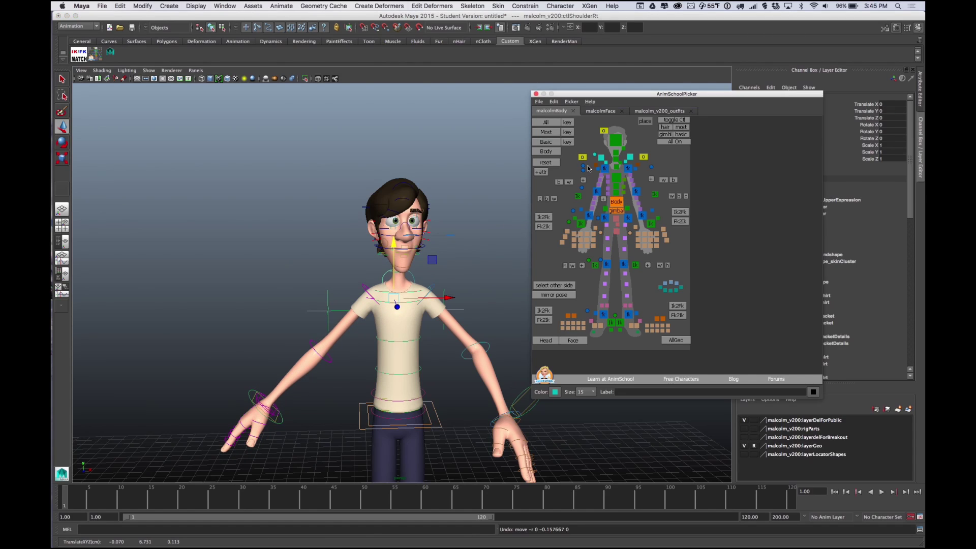
pyautogui.click(592, 153)
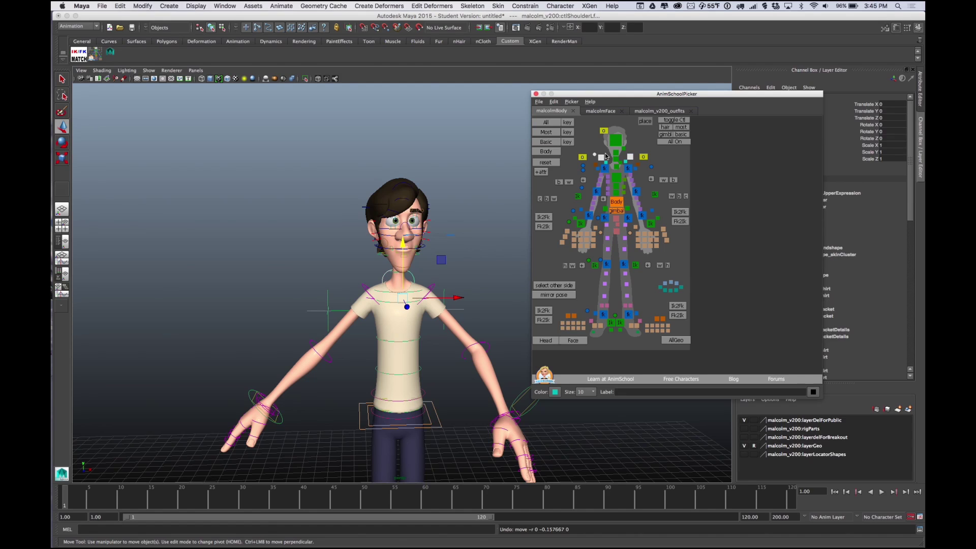
pyautogui.click(598, 159)
pyautogui.moveTo(405, 262); pyautogui.dragTo(407, 259)
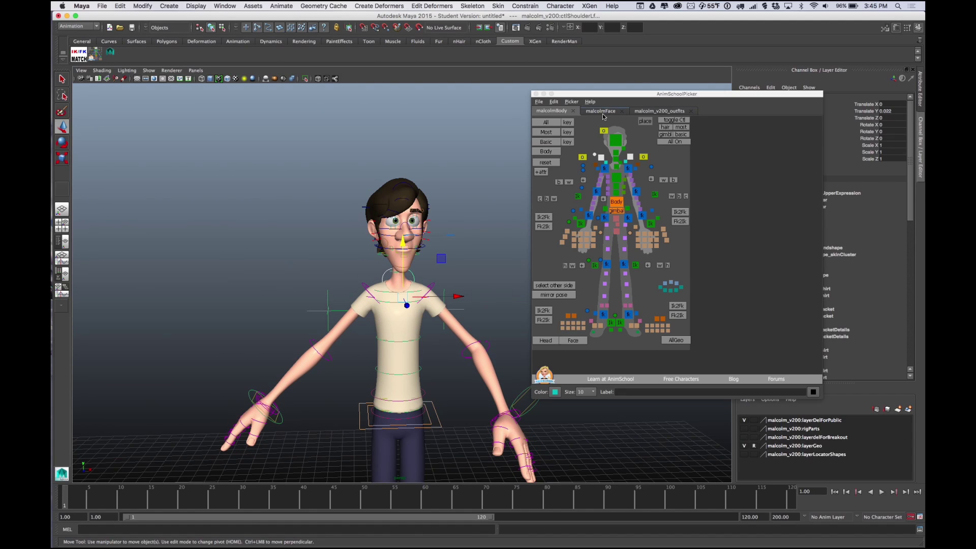
# Switch the picker to the malcolmFace tab and frame Malcolm's eyes and nose
pyautogui.click(600, 110)
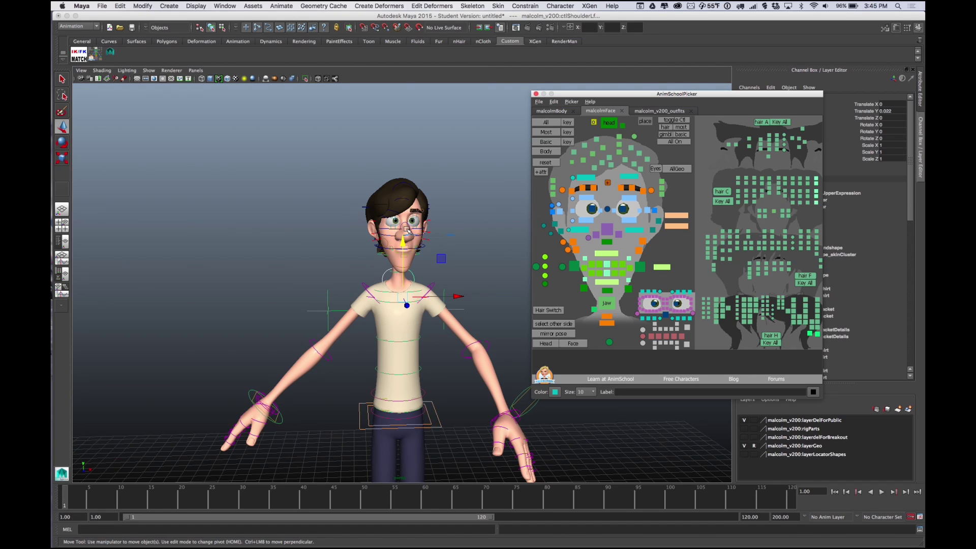
pyautogui.scroll(10, 408, 230)
pyautogui.scroll(-5, 405, 228)
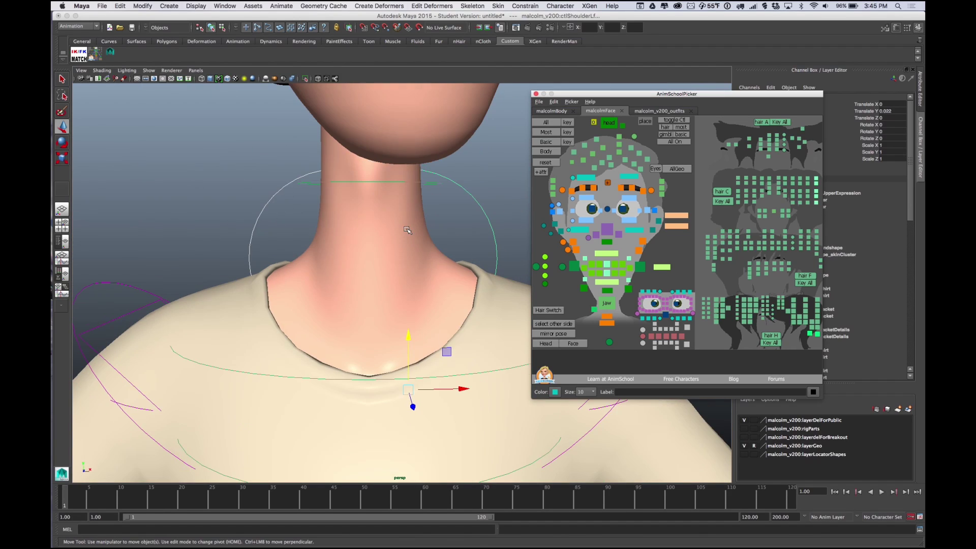
pyautogui.keyDown('alt'); pyautogui.moveTo(420, 205); pyautogui.dragTo(421, 418, button='middle'); pyautogui.keyUp('alt')
pyautogui.scroll(-5, 421, 418)
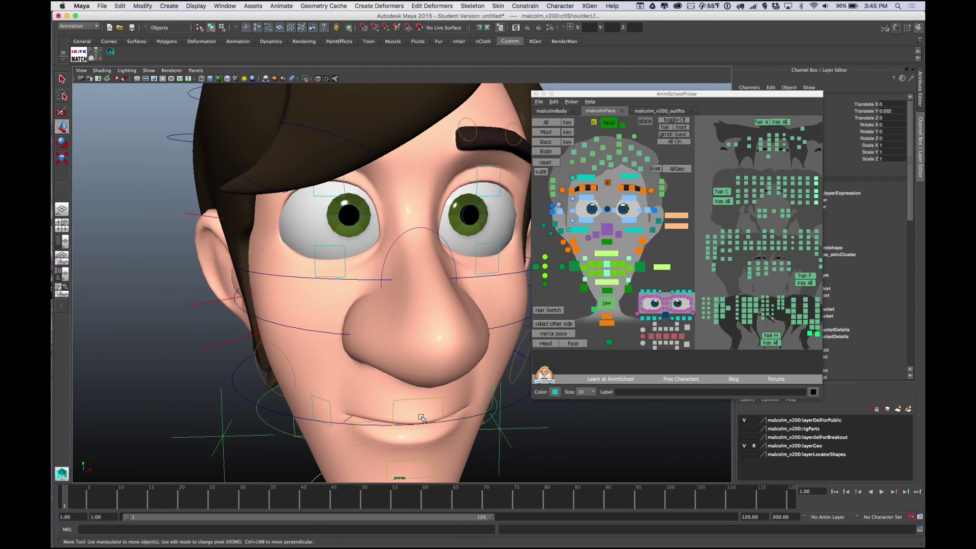
pyautogui.scroll(-2, 421, 418)
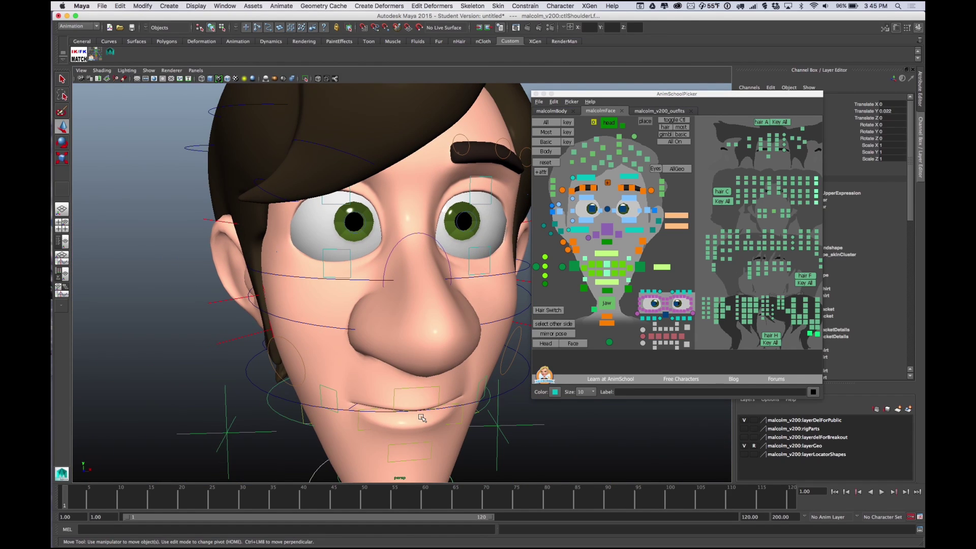
# Lower the outer brow controls over Malcolm's eyes
pyautogui.click(565, 190)
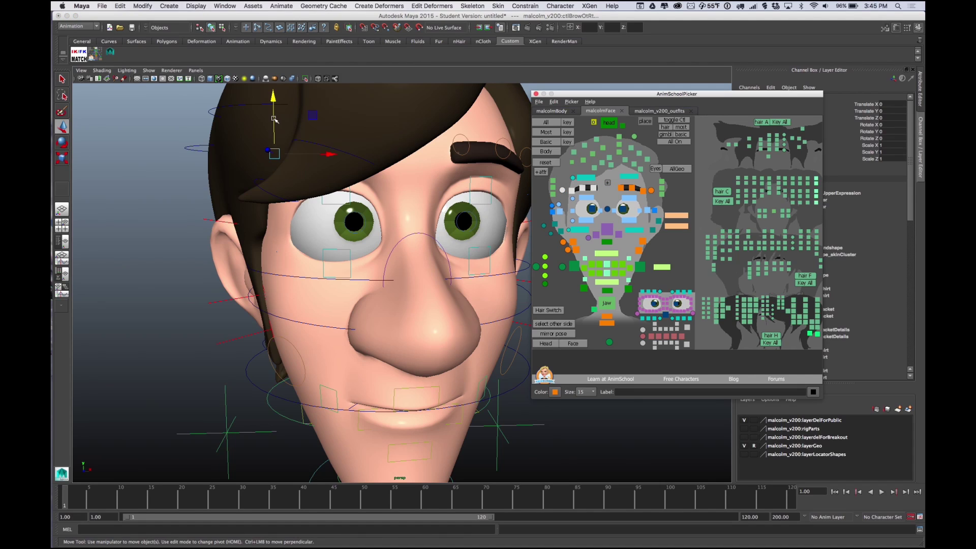
pyautogui.moveTo(274, 116); pyautogui.dragTo(273, 110)
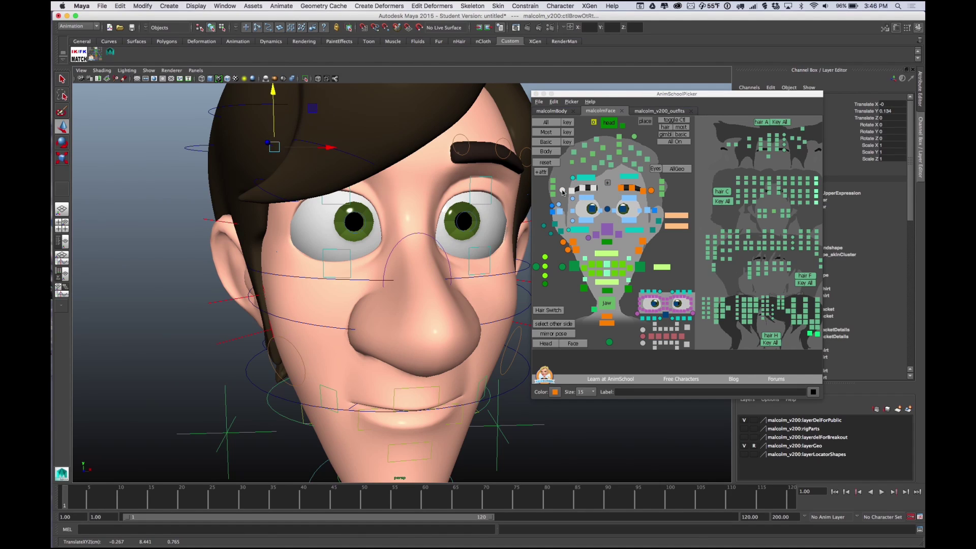
pyautogui.hotkey('ctrl', 'z')
pyautogui.click(651, 191)
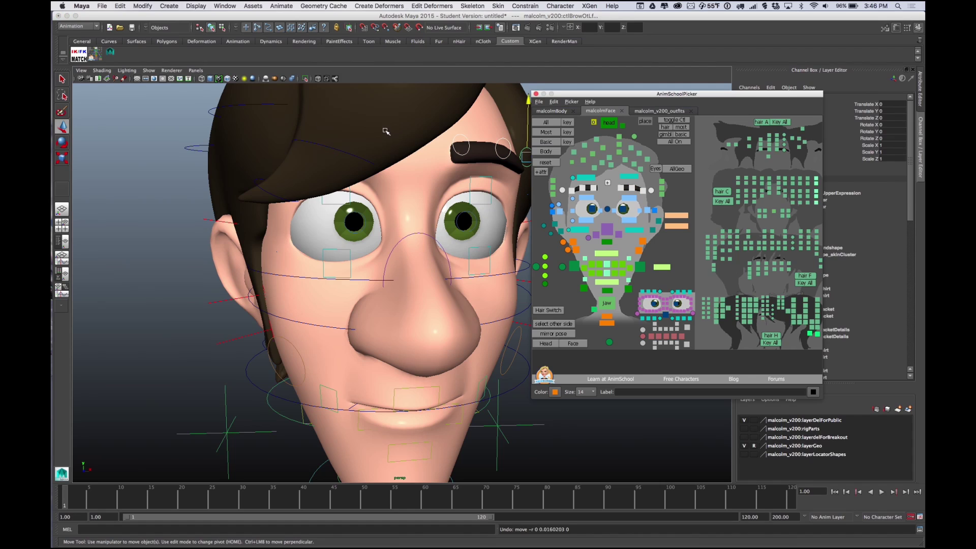
pyautogui.moveTo(527, 136); pyautogui.dragTo(499, 158)
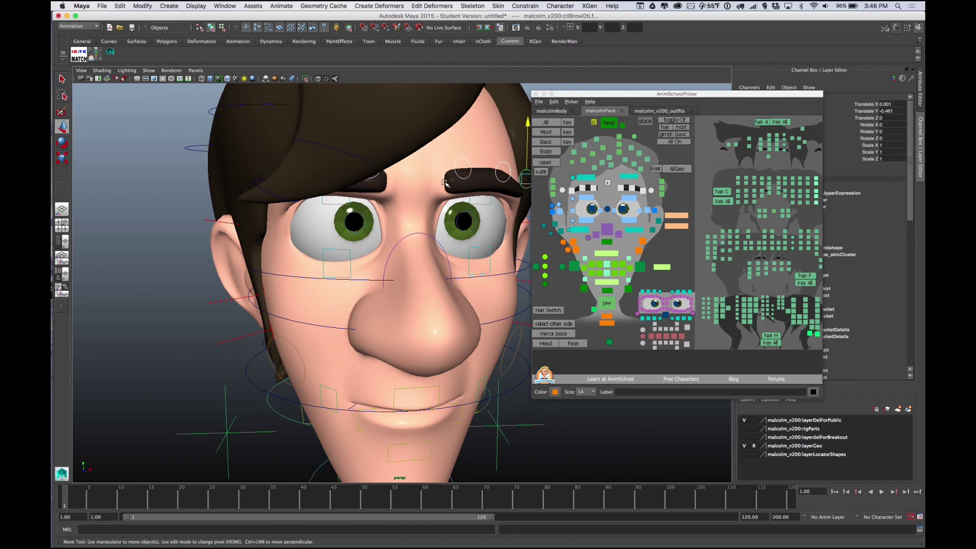
# Move the upper outer left cheek control and pull the left mouth corner upward
pyautogui.scroll(-5, 444, 184)
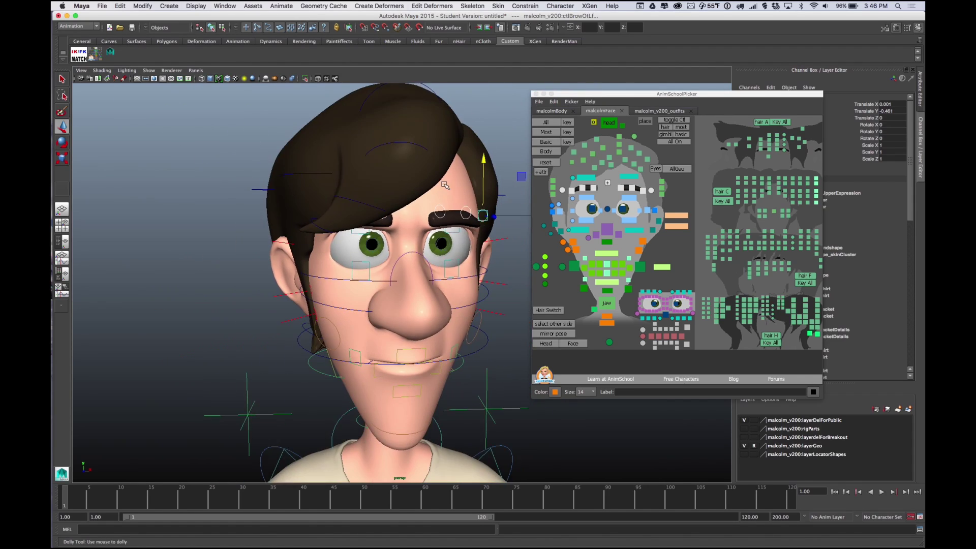
pyautogui.click(563, 243)
pyautogui.click(563, 243)
pyautogui.moveTo(476, 254)
pyautogui.mouseDown()
pyautogui.moveTo(465, 322)
pyautogui.moveTo(466, 262)
pyautogui.mouseUp()
pyautogui.click(563, 269)
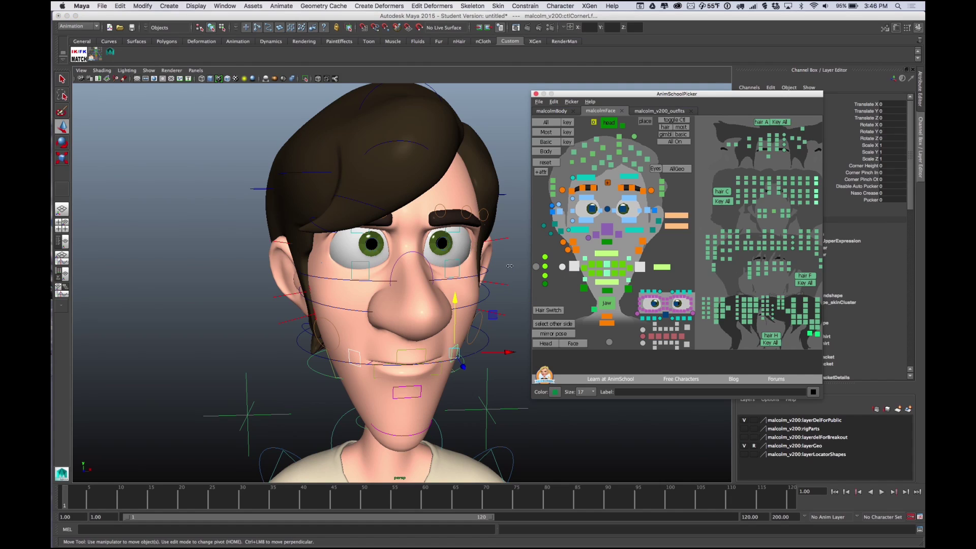
pyautogui.moveTo(457, 326)
pyautogui.mouseDown()
pyautogui.moveTo(458, 313)
pyautogui.moveTo(458, 335)
pyautogui.moveTo(461, 318)
pyautogui.mouseUp()
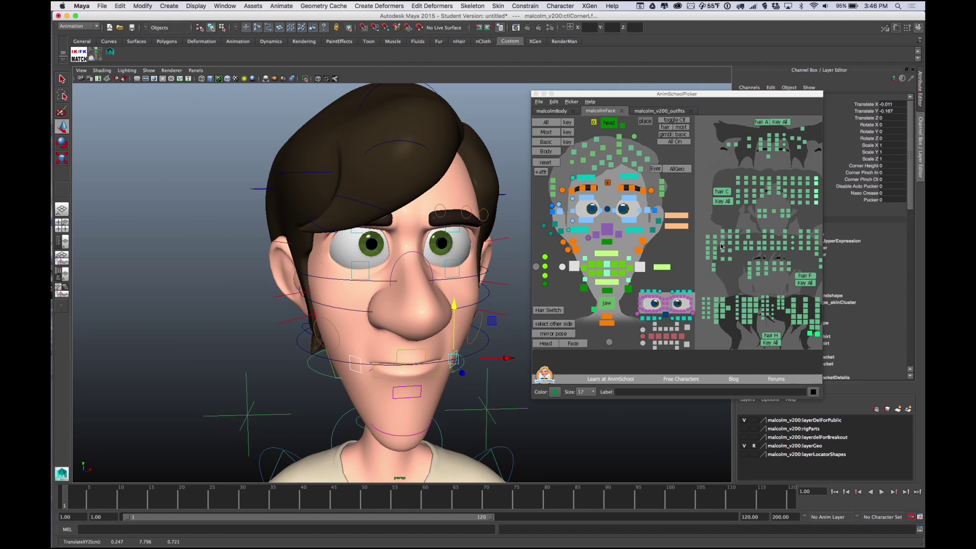
# Move and widen the picker window to reveal the hair and outfit sections
pyautogui.moveTo(708, 94); pyautogui.dragTo(593, 61)
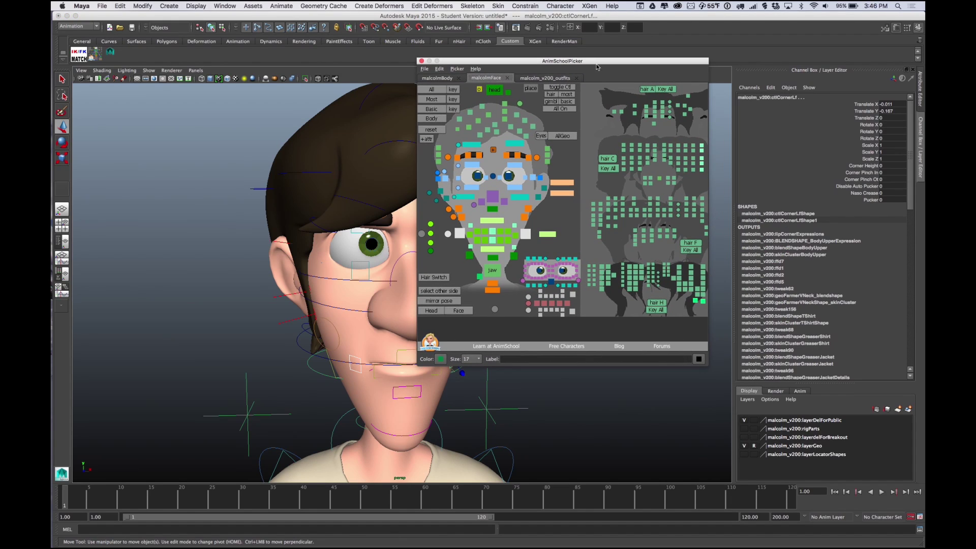
pyautogui.moveTo(709, 78); pyautogui.dragTo(923, 80)
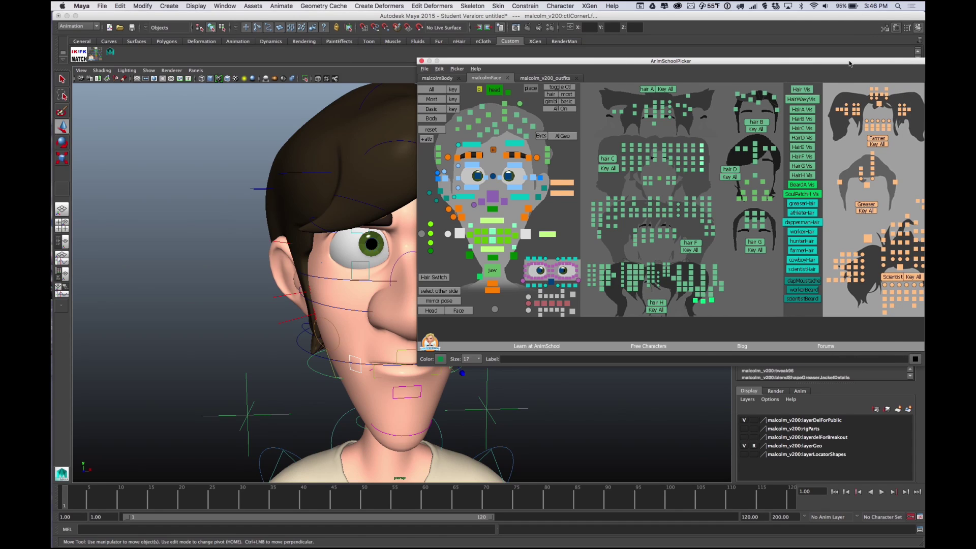
pyautogui.moveTo(849, 64); pyautogui.dragTo(792, 66)
# Cycle through the Hair Vis hairstyles, ending on the dark brown HairB style
pyautogui.click(749, 92)
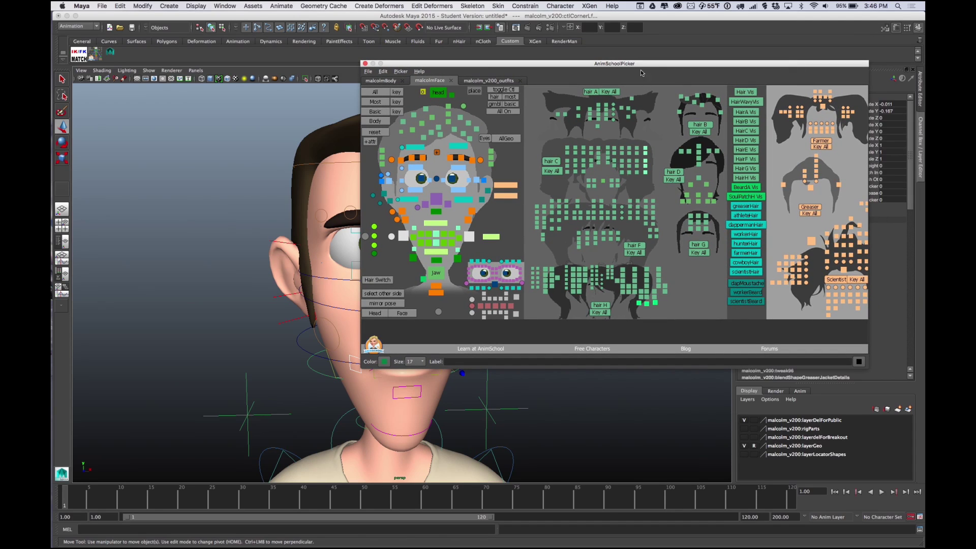
pyautogui.moveTo(652, 64); pyautogui.dragTo(727, 69)
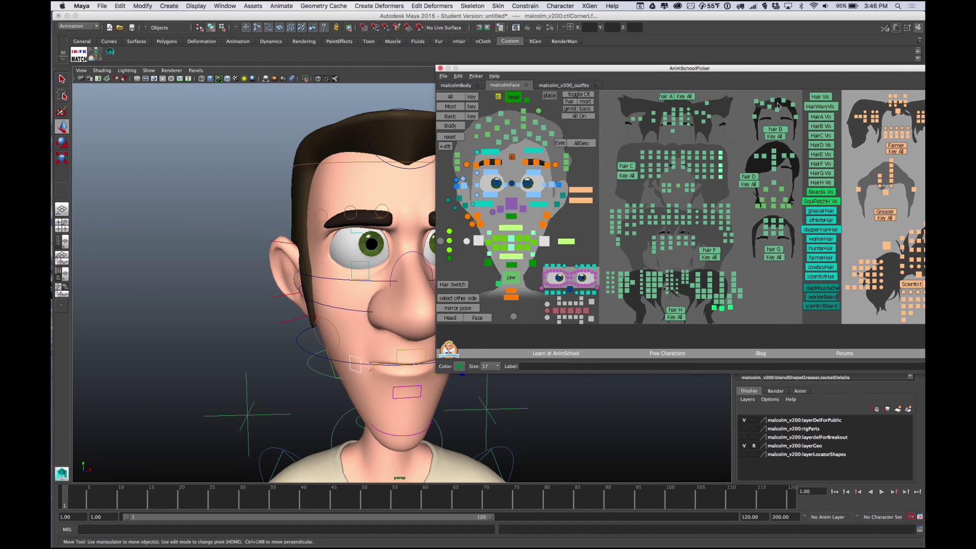
pyautogui.click(817, 97)
pyautogui.click(822, 108)
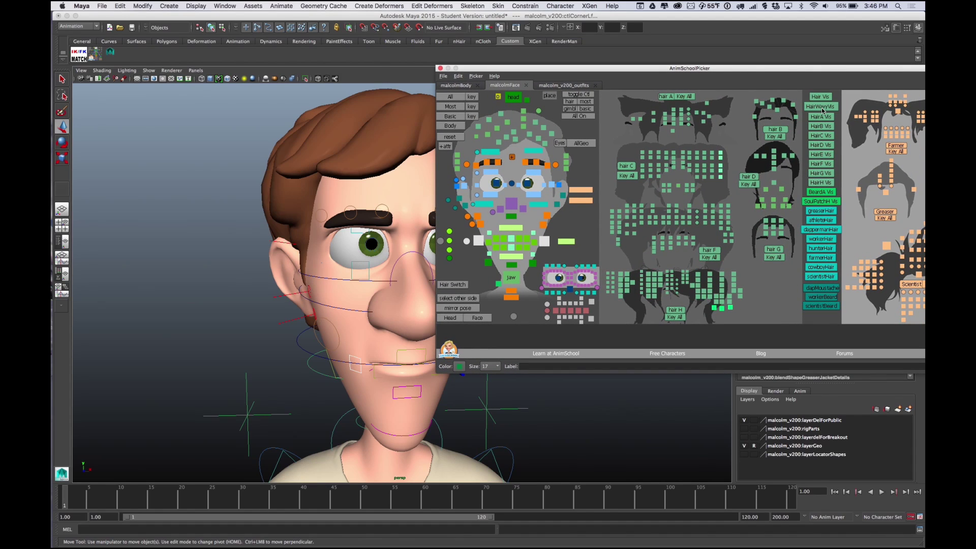
pyautogui.click(827, 109)
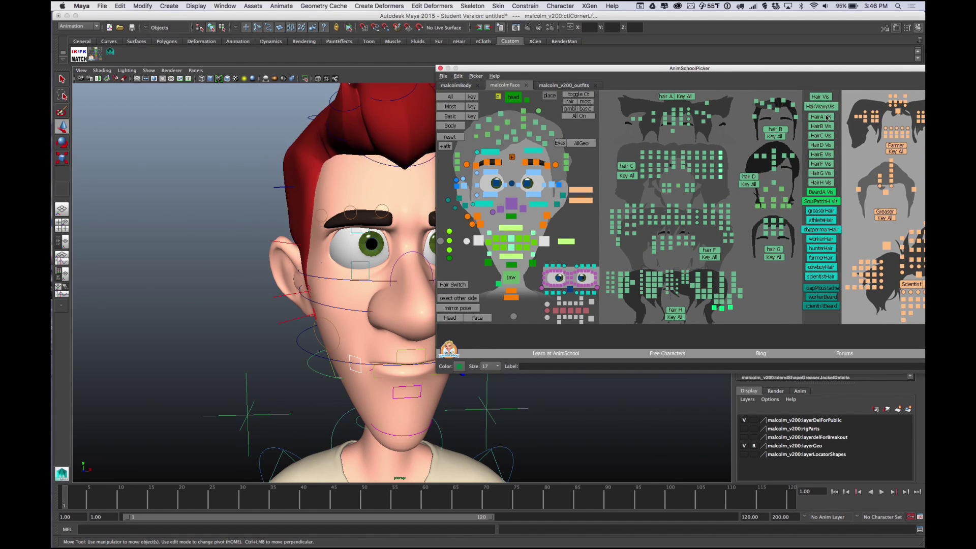
pyautogui.click(824, 117)
pyautogui.click(825, 127)
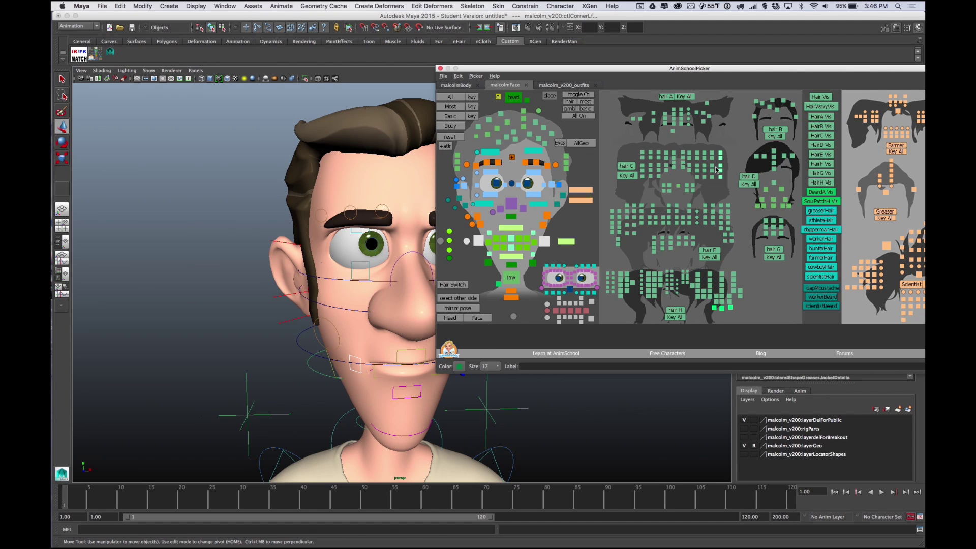
pyautogui.scroll(3, 322, 307)
pyautogui.scroll(-5, 323, 306)
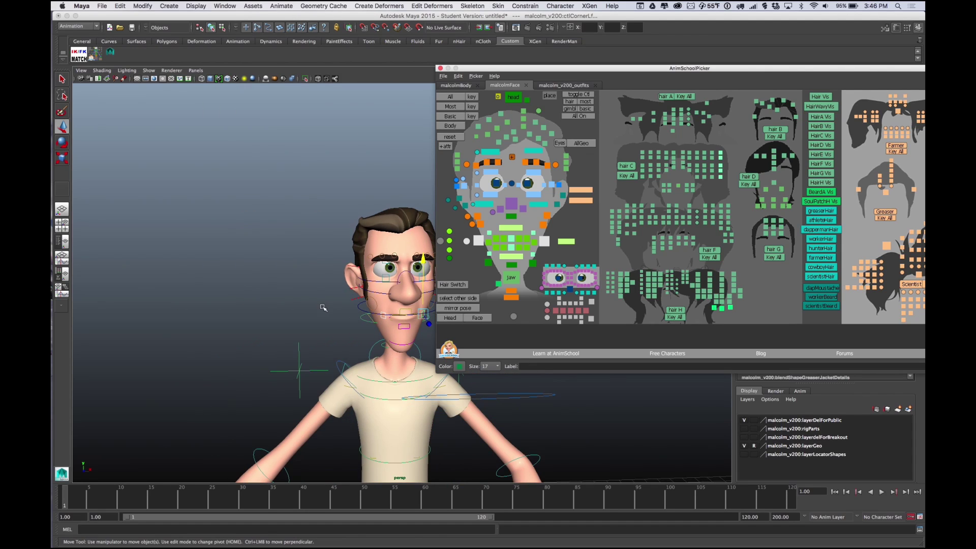
# On the outfits tab, put the Greaser jacket, shirt and shoes on Malcolm
pyautogui.click(545, 85)
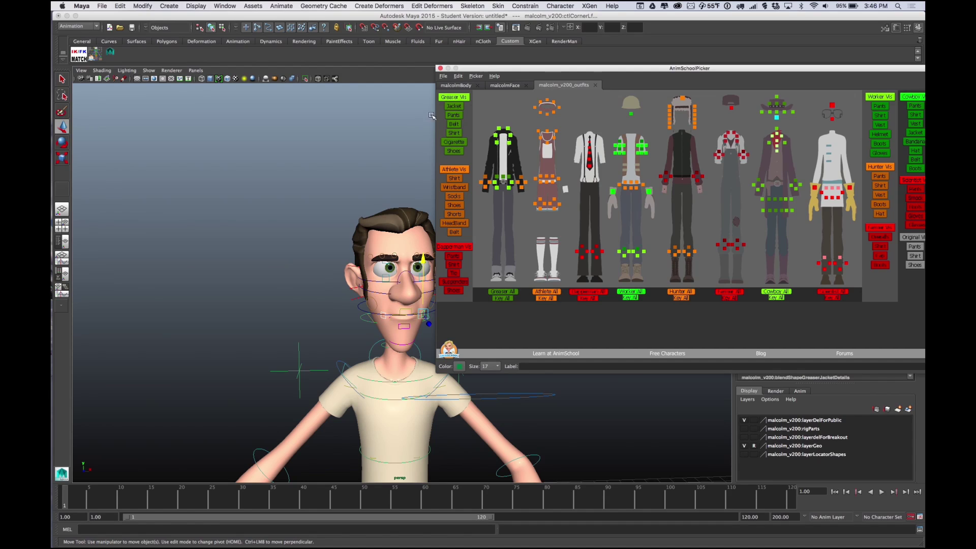
pyautogui.click(458, 107)
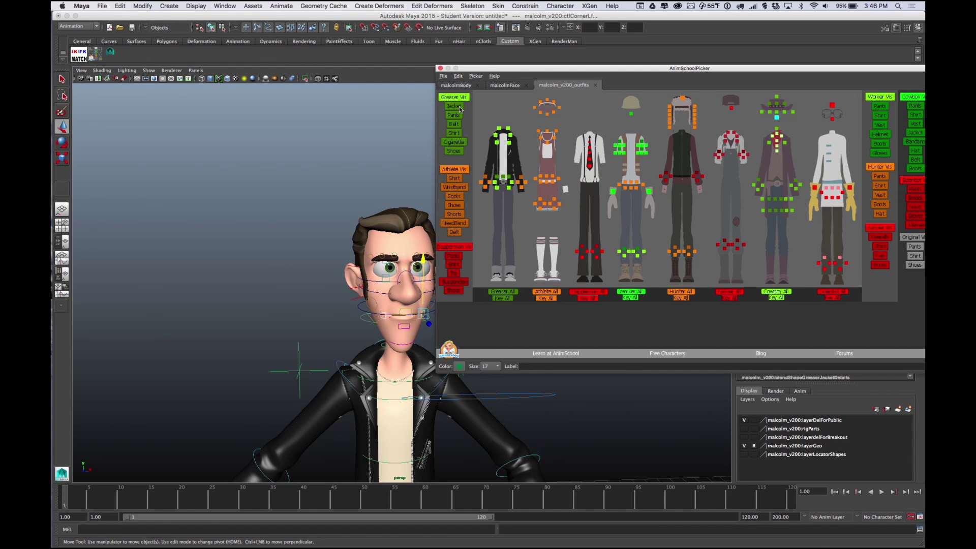
pyautogui.click(455, 134)
pyautogui.click(453, 152)
pyautogui.scroll(-6, 324, 320)
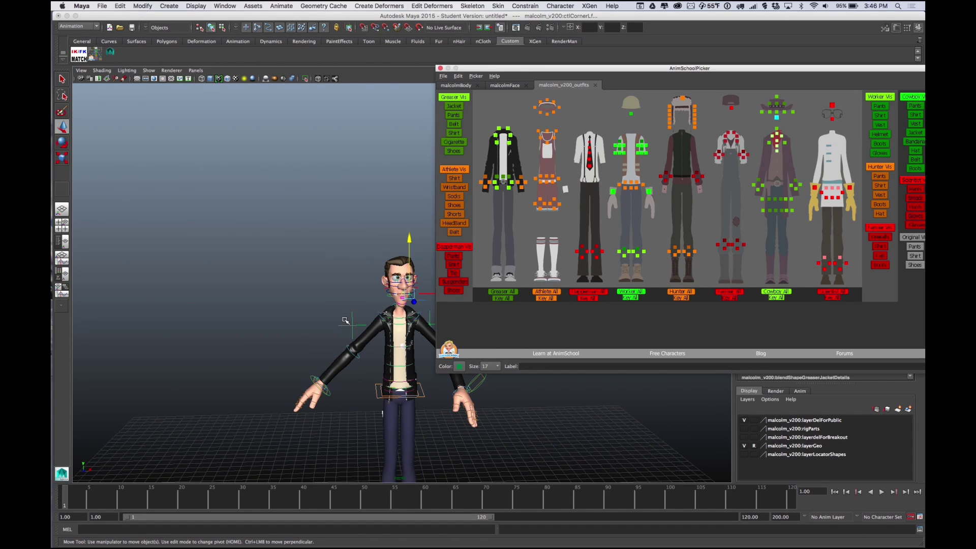
pyautogui.keyDown('alt'); pyautogui.moveTo(345, 321); pyautogui.dragTo(254, 209, button='middle'); pyautogui.keyUp('alt')
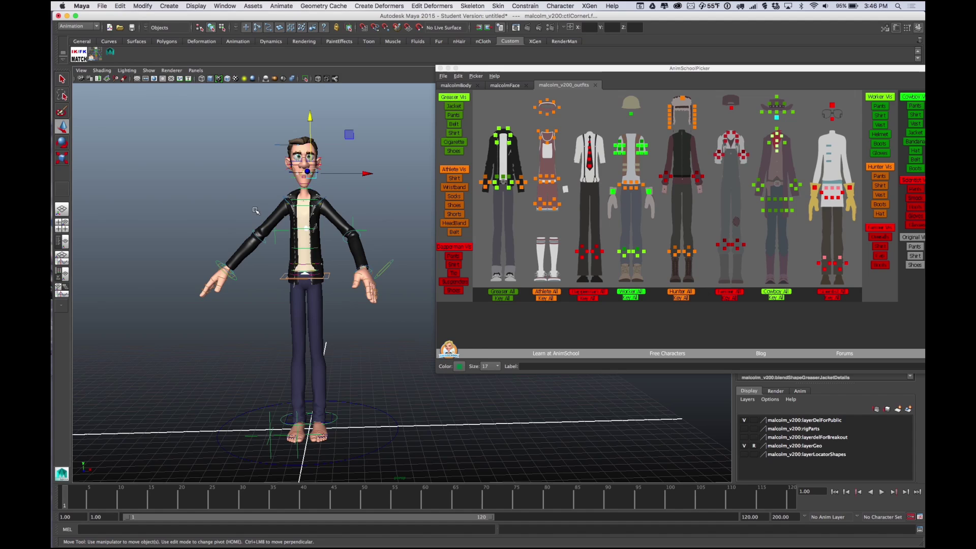
pyautogui.click(454, 152)
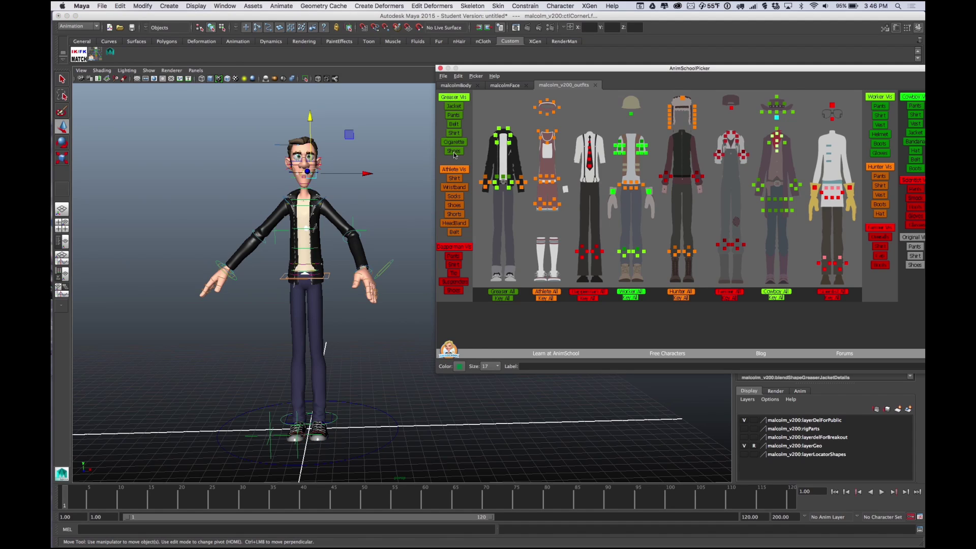
# Select the greaser and athlete outfit controls, then toggle the greaser jacket, shoes and jeans
pyautogui.click(503, 292)
pyautogui.click(552, 293)
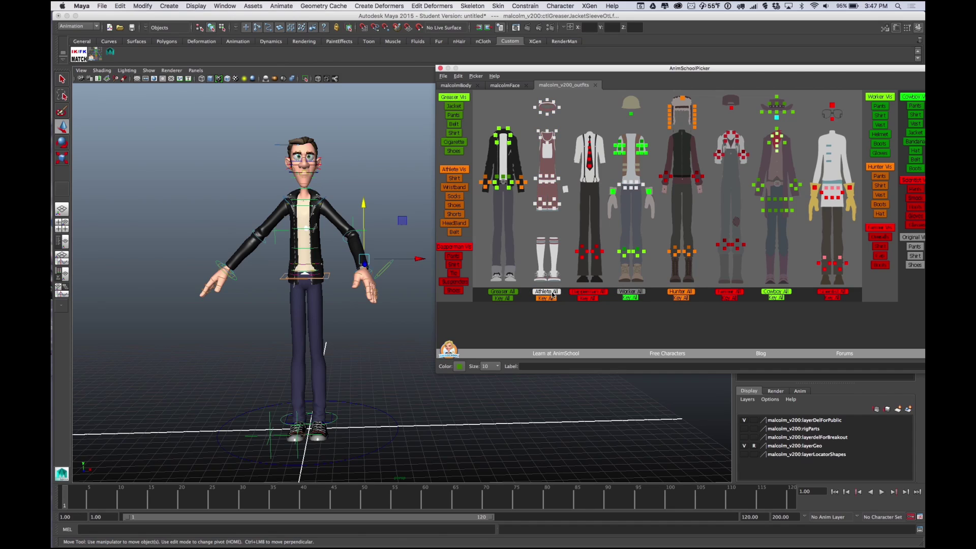
pyautogui.click(552, 294)
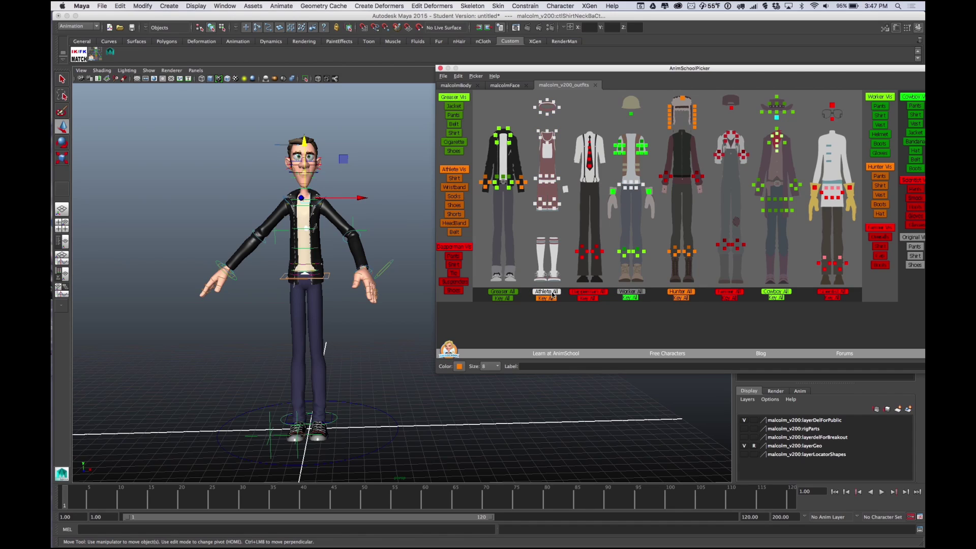
pyautogui.click(456, 106)
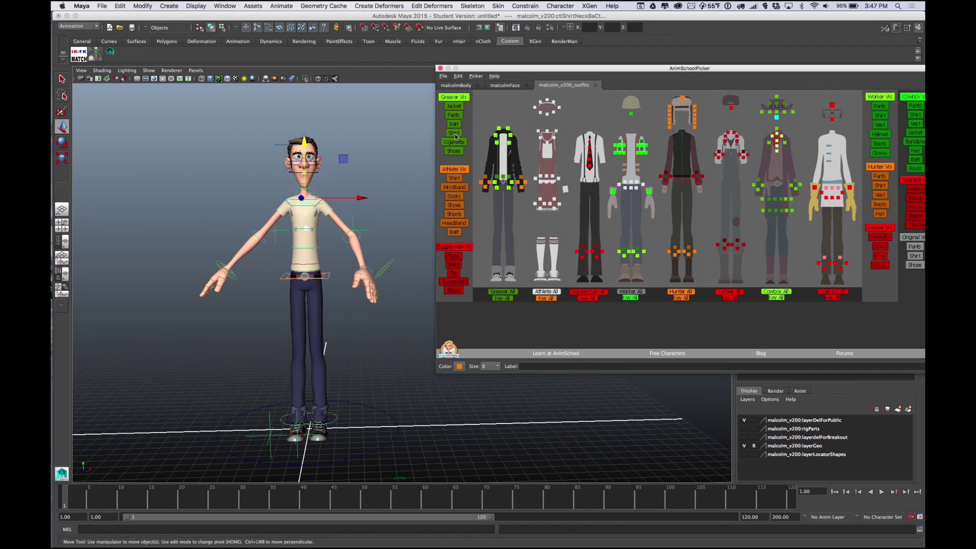
pyautogui.click(456, 151)
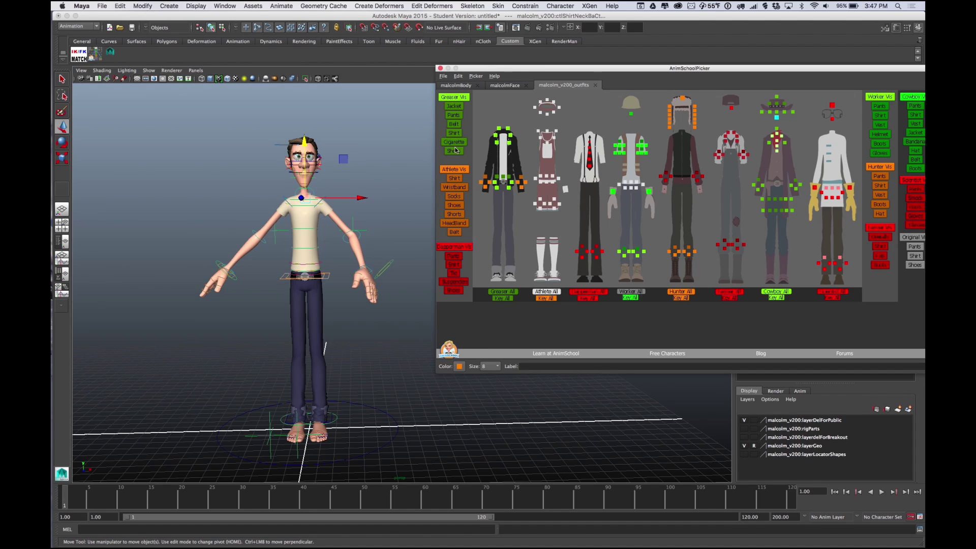
pyautogui.click(877, 178)
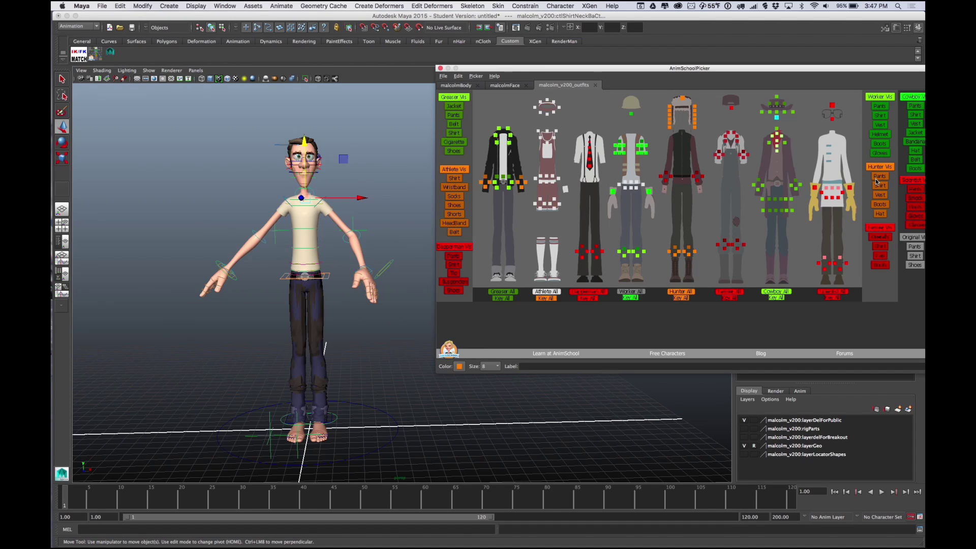
pyautogui.click(456, 116)
# Cycle shirt-and-tie, athlete, greaser, worker and hunter outfits, ending on overalls, then close the picker
pyautogui.click(452, 247)
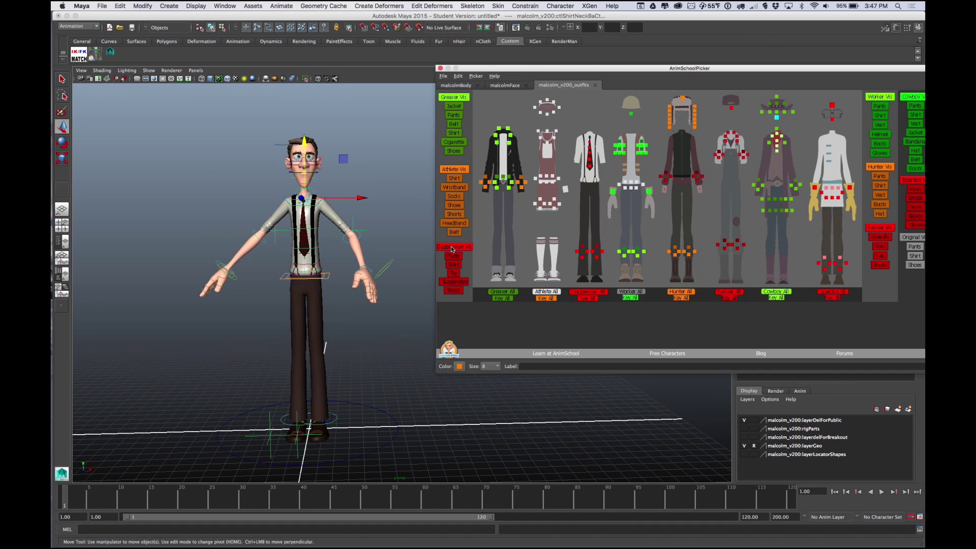
pyautogui.click(460, 171)
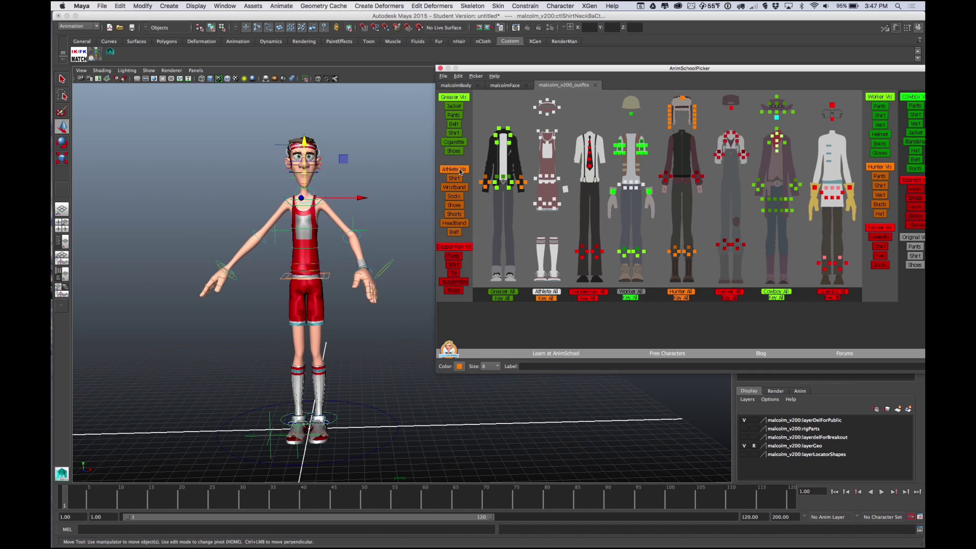
pyautogui.click(459, 98)
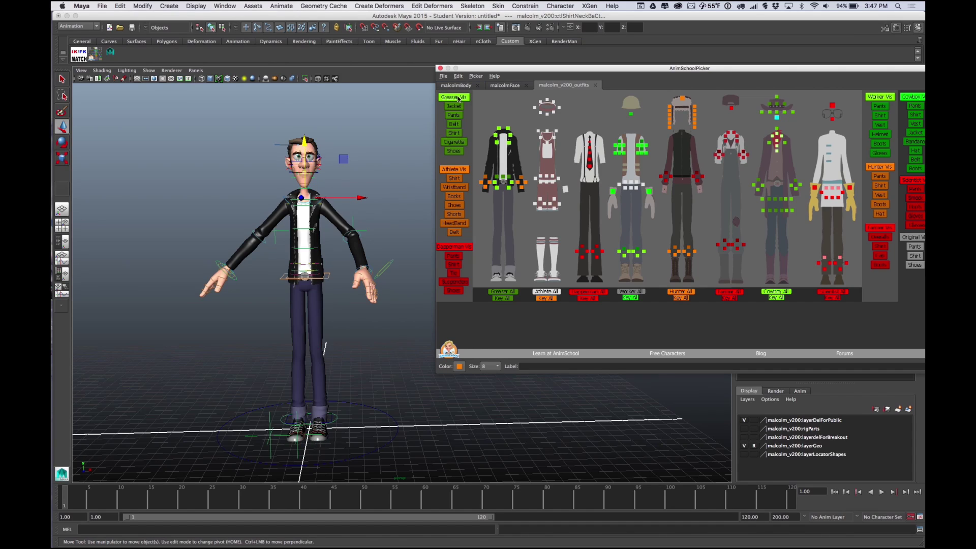
pyautogui.click(881, 98)
pyautogui.click(882, 168)
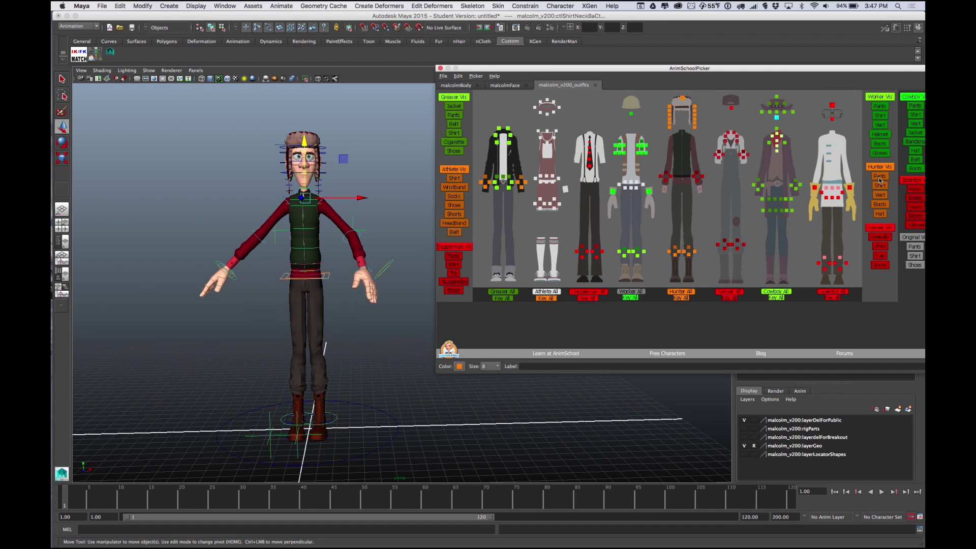
pyautogui.click(879, 228)
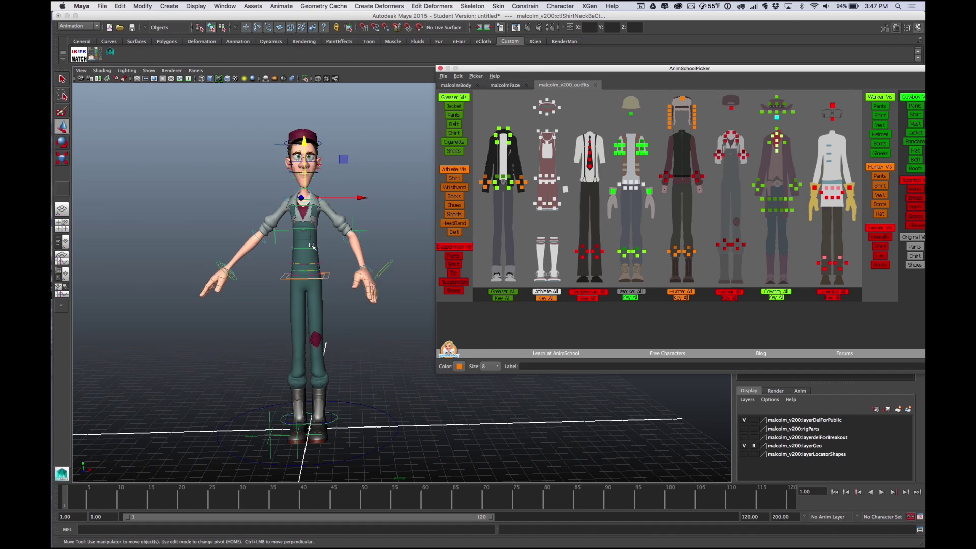
pyautogui.moveTo(316, 251)
pyautogui.keyDown('alt'); pyautogui.mouseDown()
pyautogui.moveTo(298, 254)
pyautogui.moveTo(330, 255)
pyautogui.mouseUp(); pyautogui.keyUp('alt')
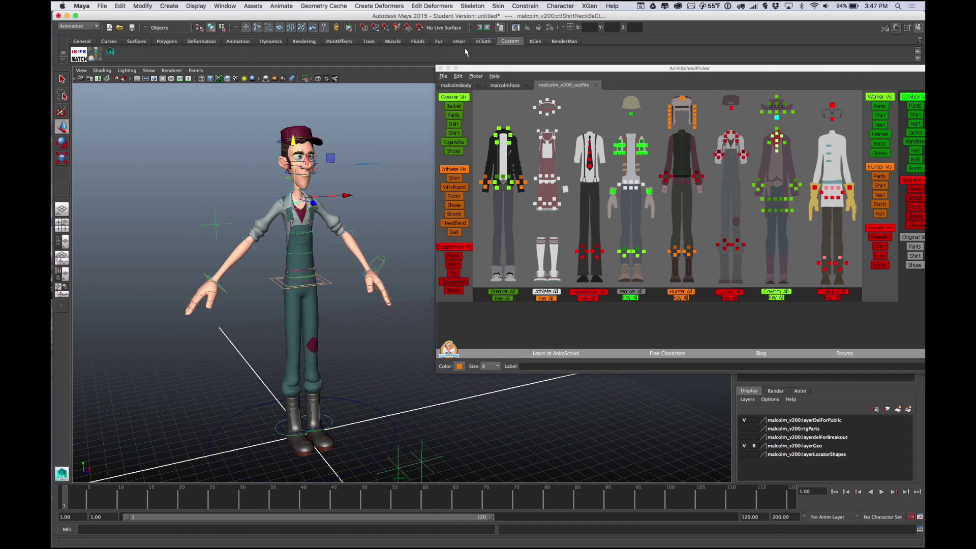
pyautogui.click(440, 68)
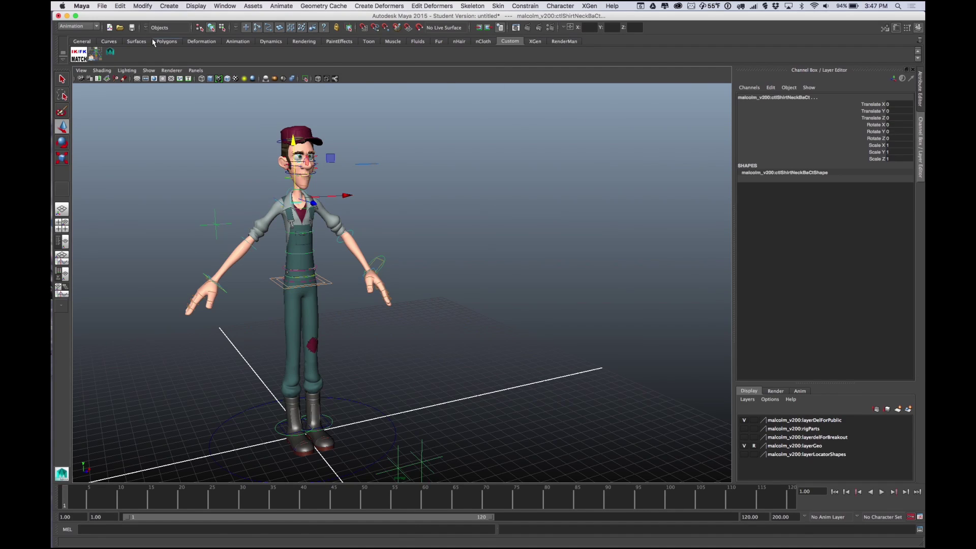
pyautogui.click(98, 59)
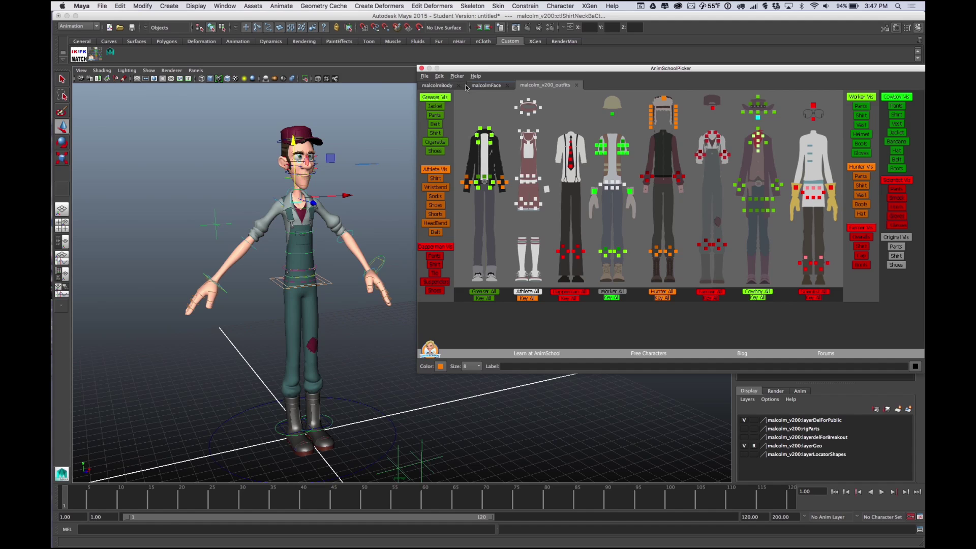
pyautogui.click(424, 75)
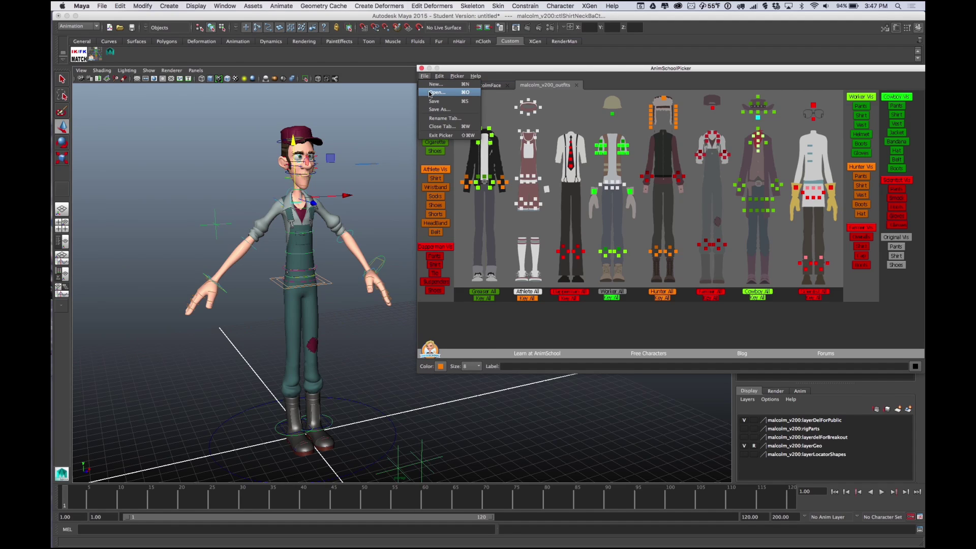
pyautogui.click(437, 92)
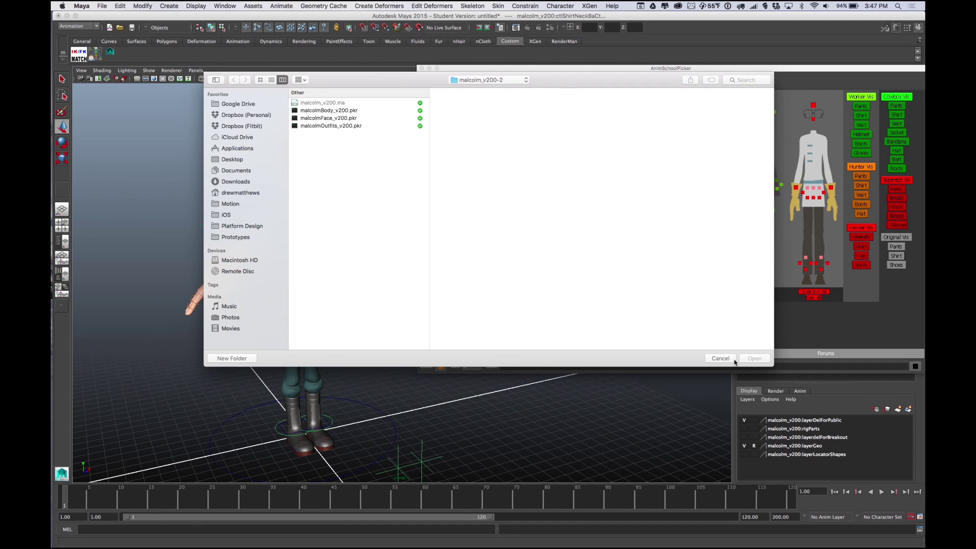
pyautogui.click(733, 359)
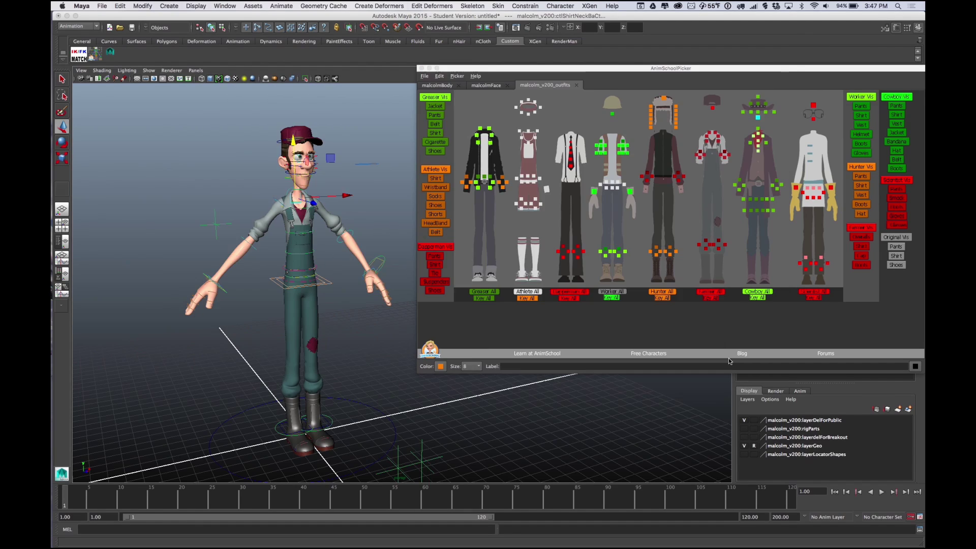
pyautogui.click(421, 69)
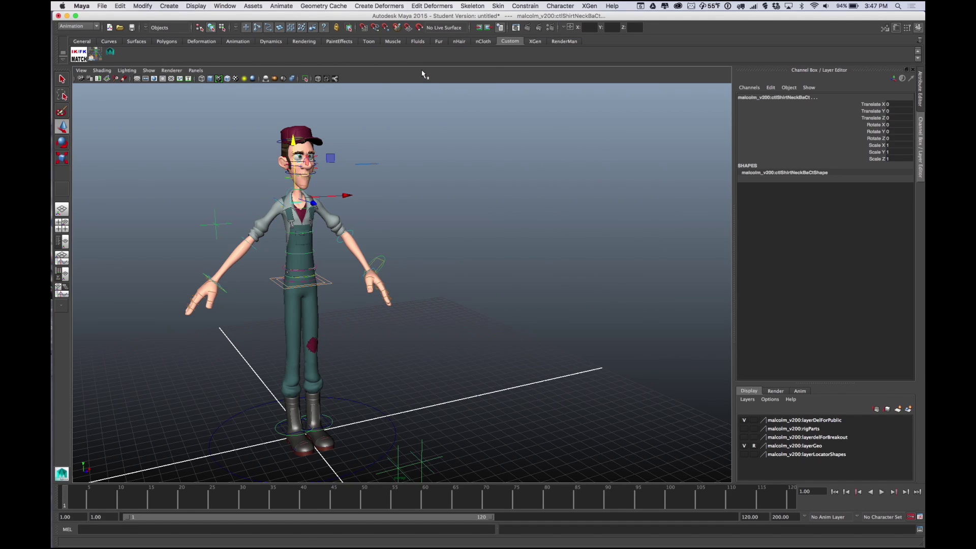
pyautogui.click(110, 53)
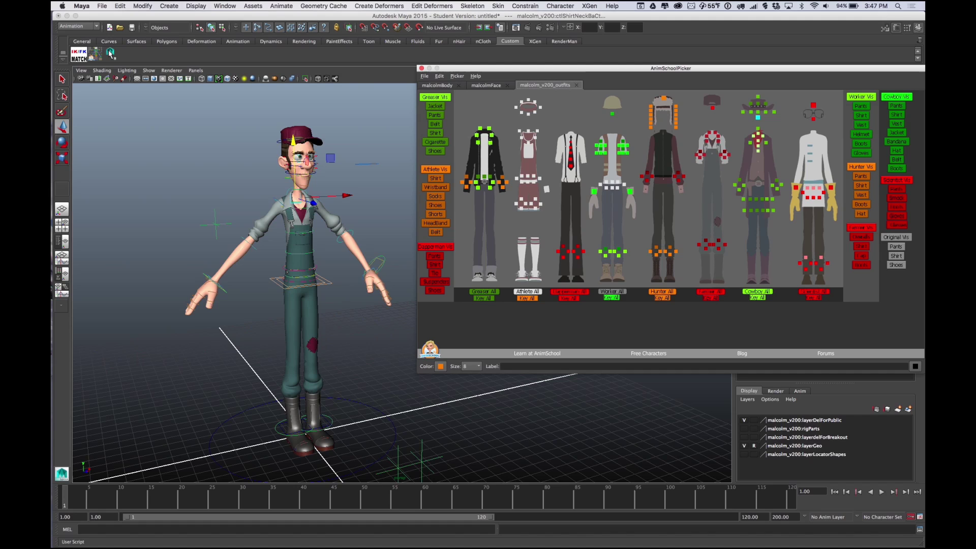
pyautogui.click(421, 69)
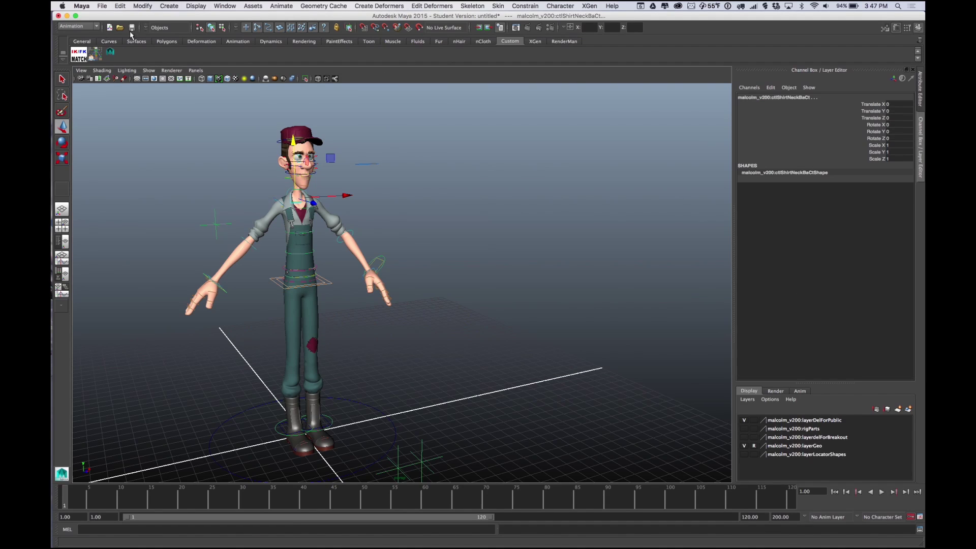
# Delete the old AnimSchoolPick item from the Custom shelf and save all shelves
pyautogui.rightClick(111, 53)
pyautogui.click(116, 67)
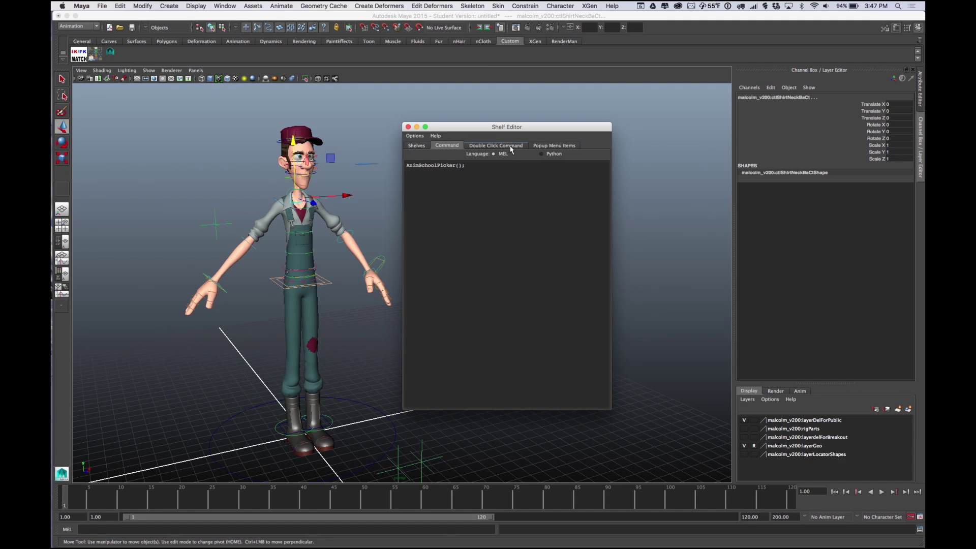
pyautogui.click(417, 146)
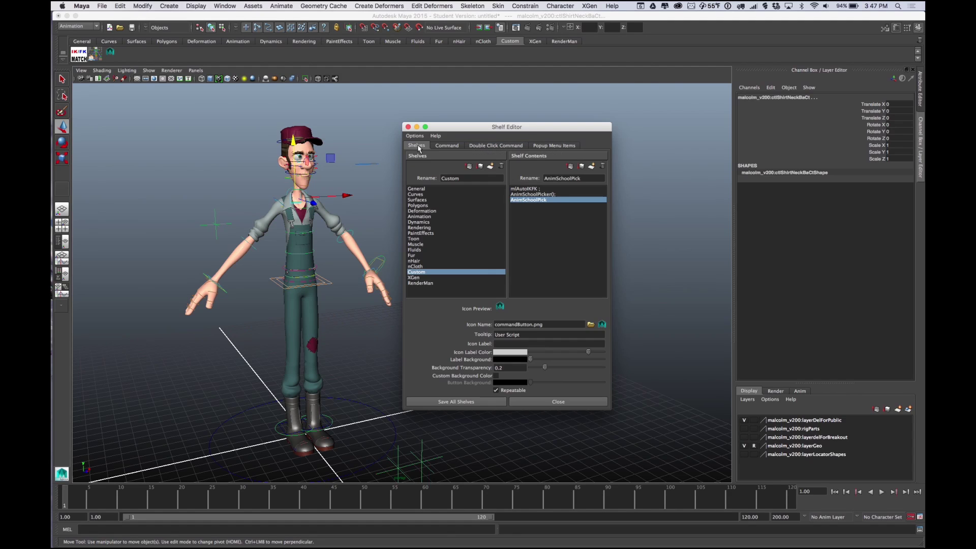
pyautogui.click(543, 201)
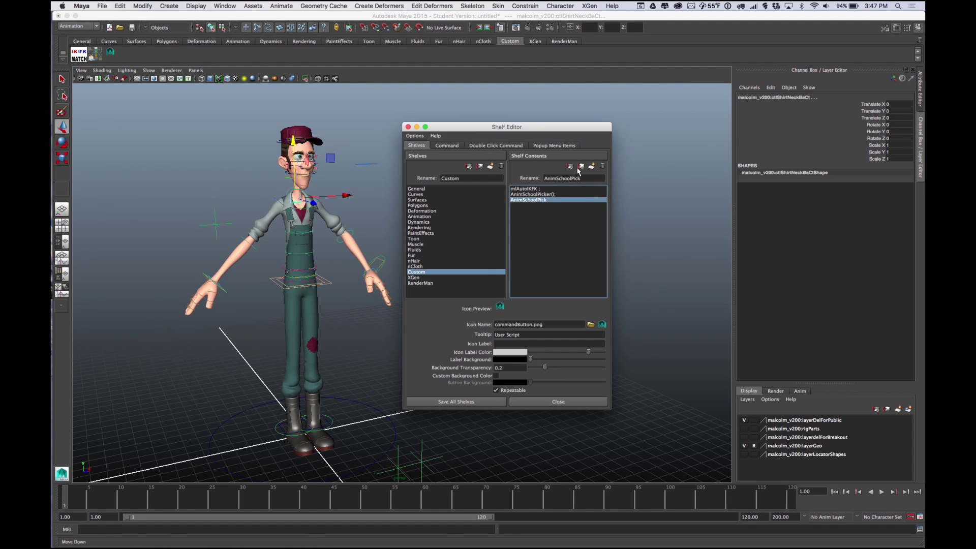
pyautogui.click(602, 167)
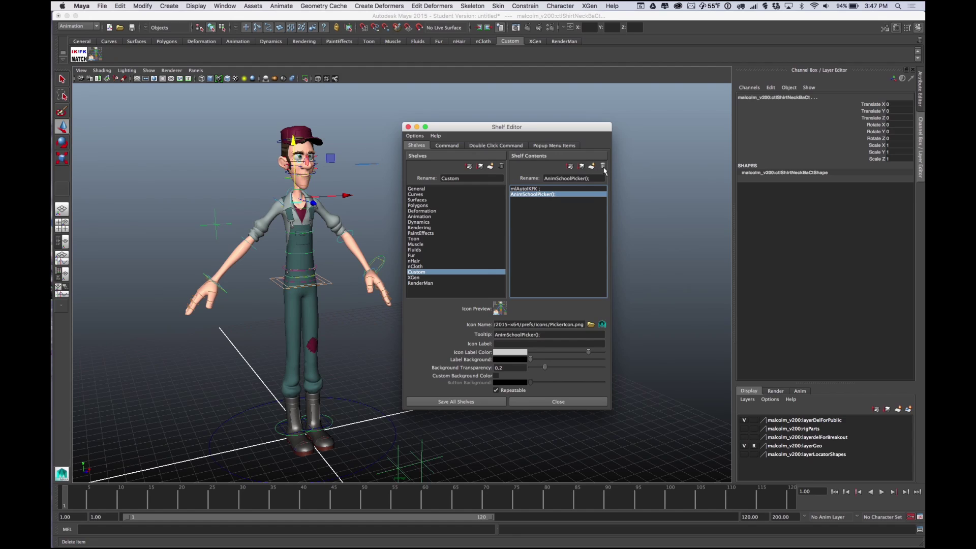
pyautogui.click(487, 402)
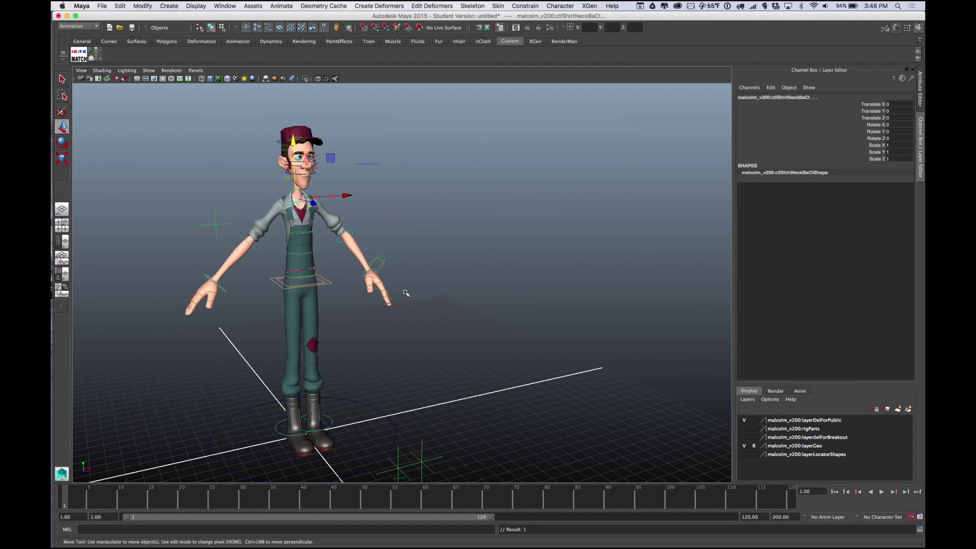
pyautogui.moveTo(404, 291)
pyautogui.keyDown('alt'); pyautogui.mouseDown()
pyautogui.moveTo(442, 292)
pyautogui.moveTo(420, 294)
pyautogui.moveTo(415, 277)
pyautogui.moveTo(370, 290)
pyautogui.moveTo(407, 294)
pyautogui.mouseUp(); pyautogui.keyUp('alt')
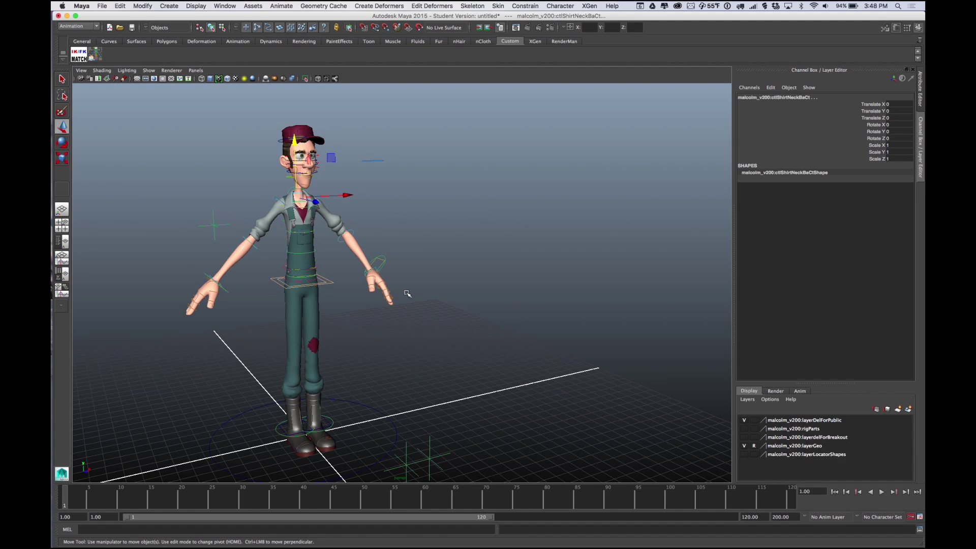